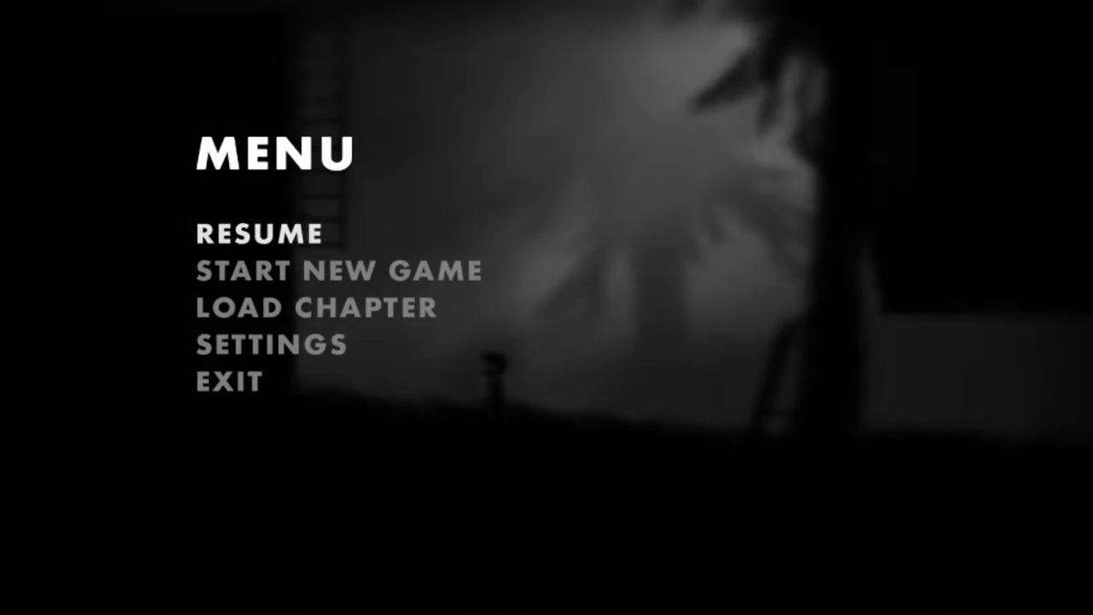
key(Return)
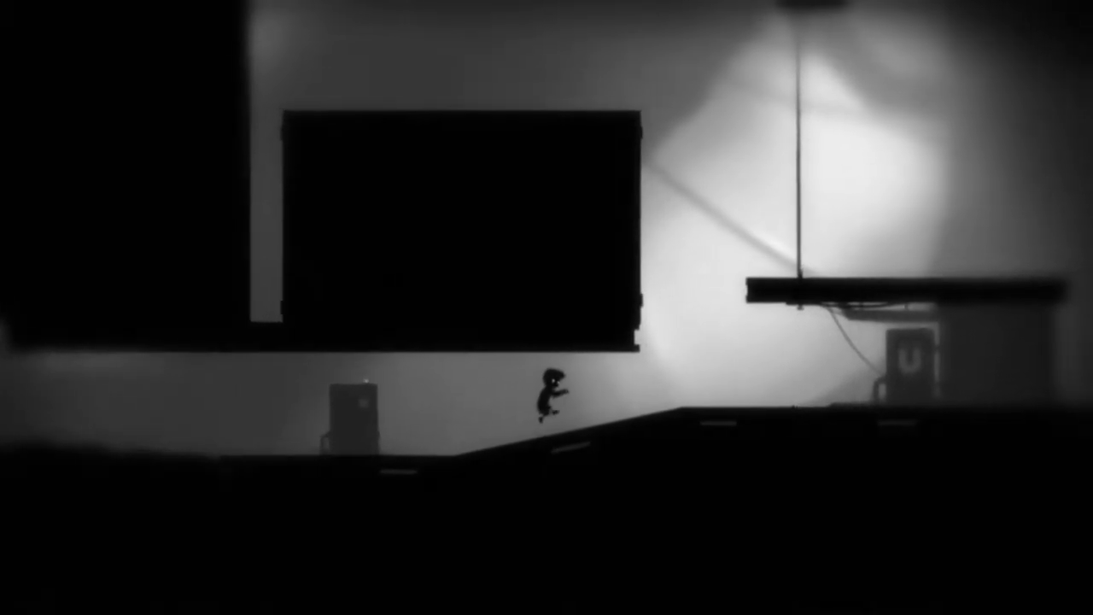
key(Right)
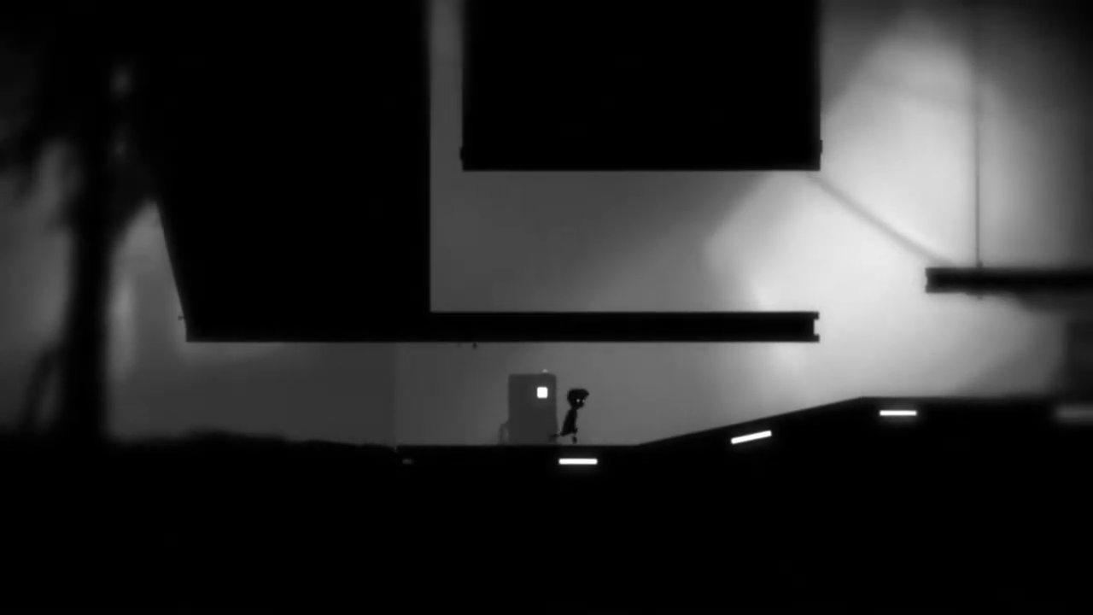
key(Right)
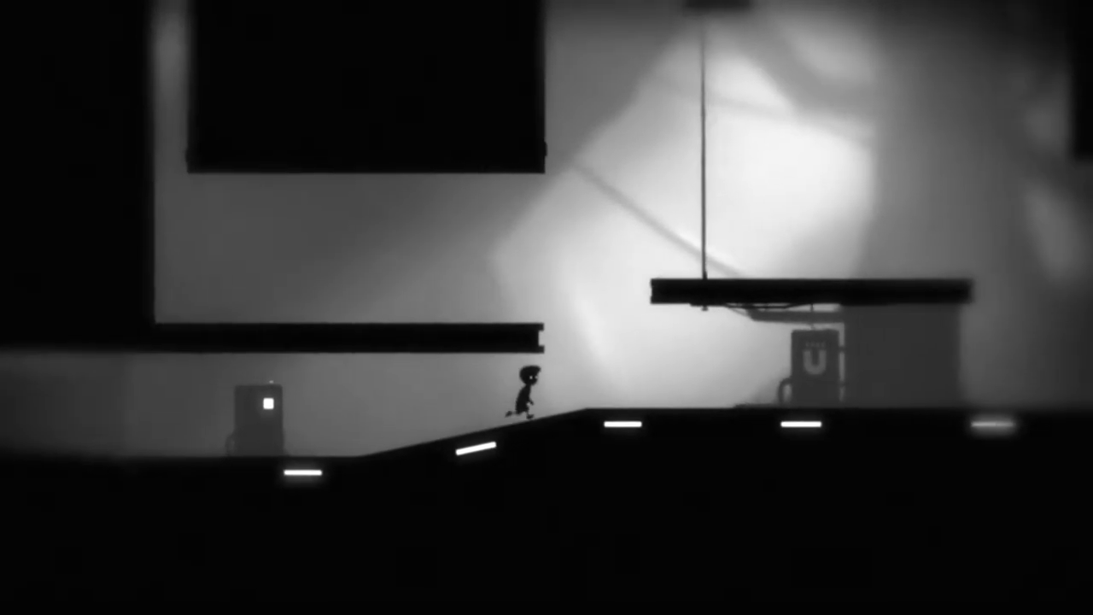
key(Left)
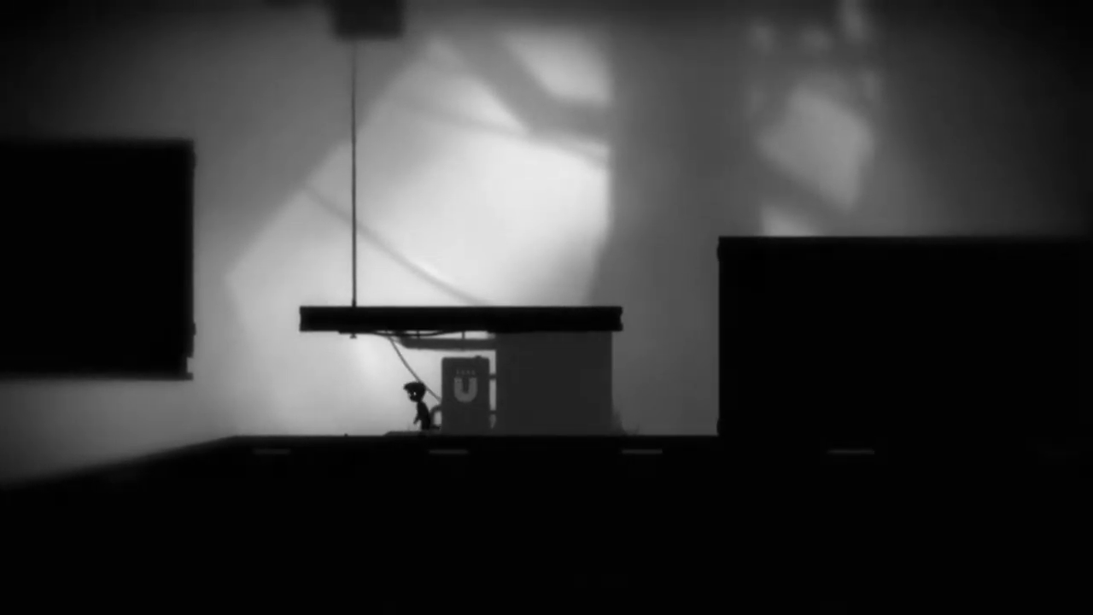
key(Left)
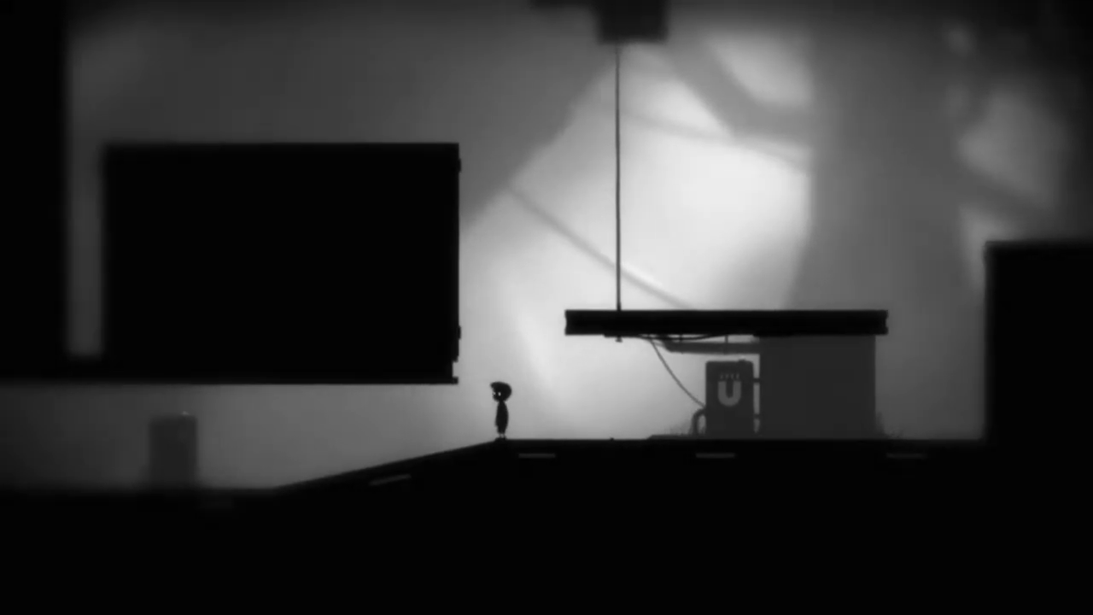
key(Right)
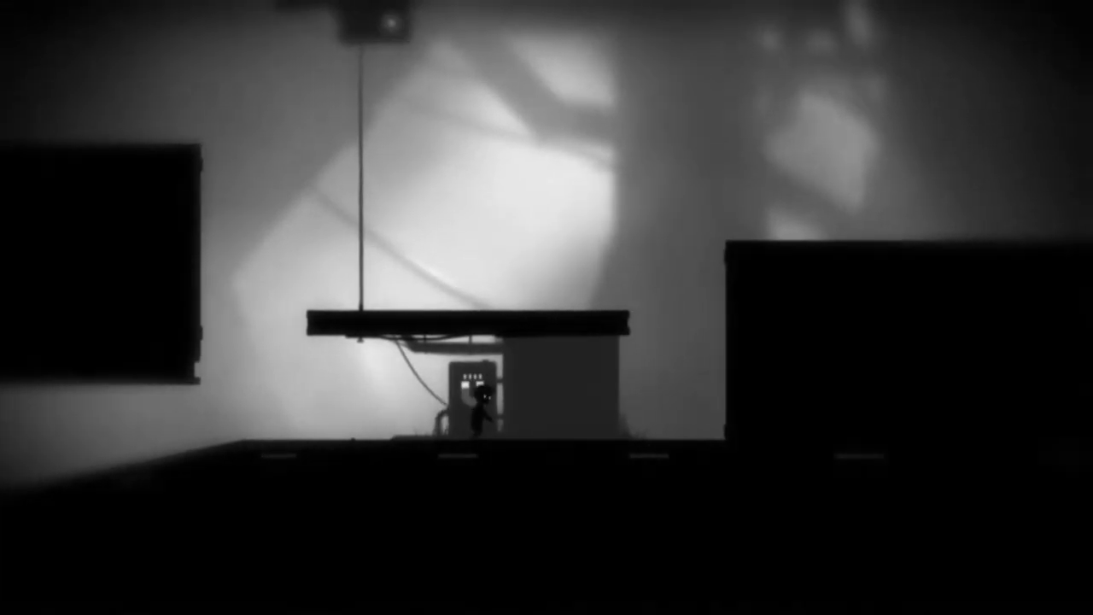
key(Left)
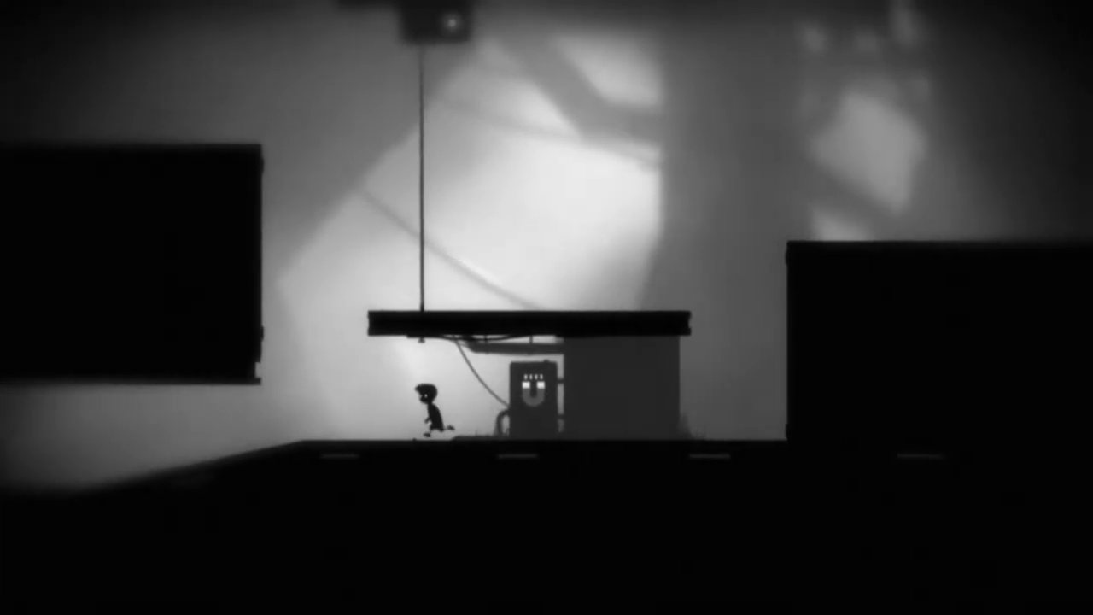
key(Up)
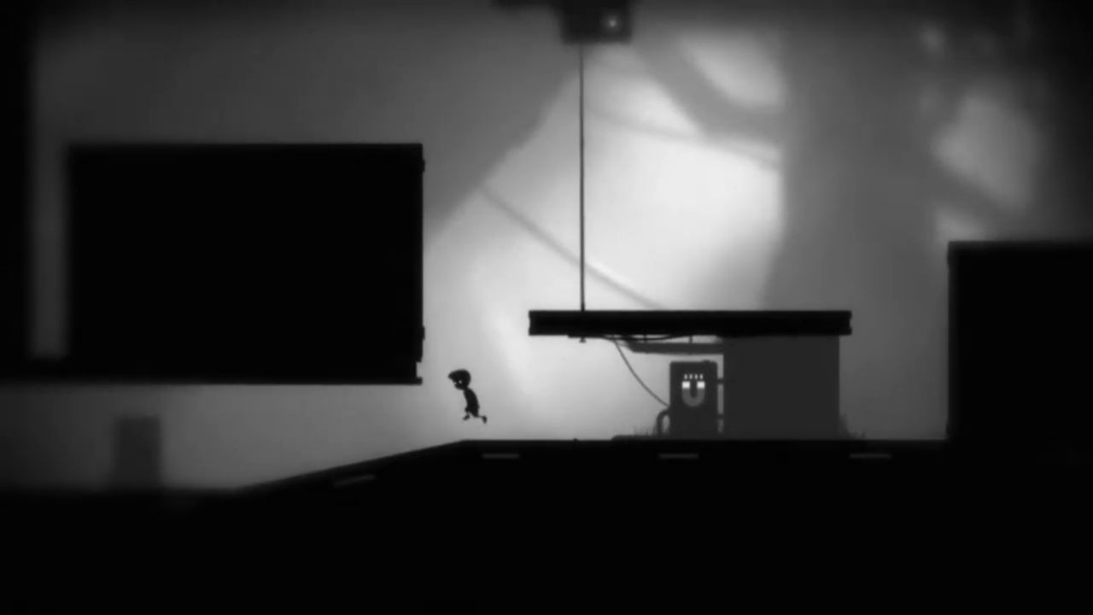
key(Left)
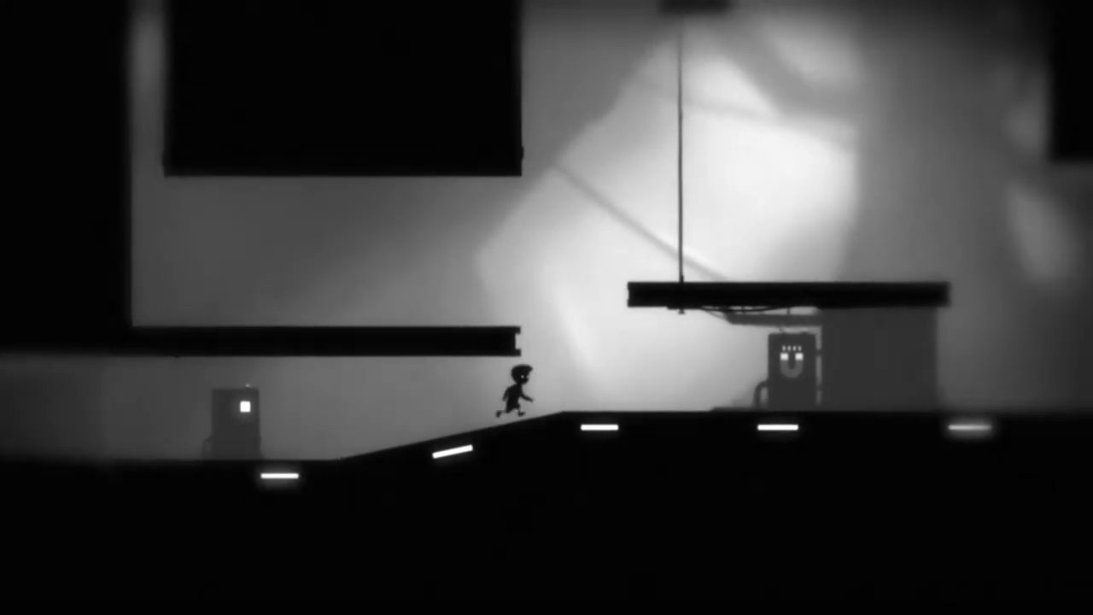
key(Up)
key(Left)
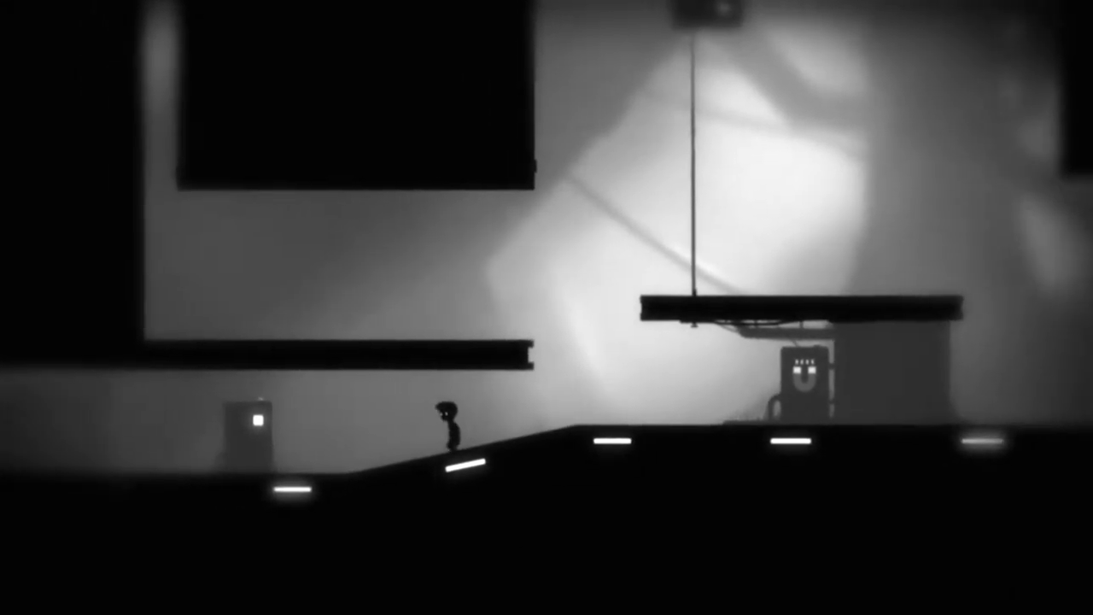
key(Right)
key(Left)
key(Right)
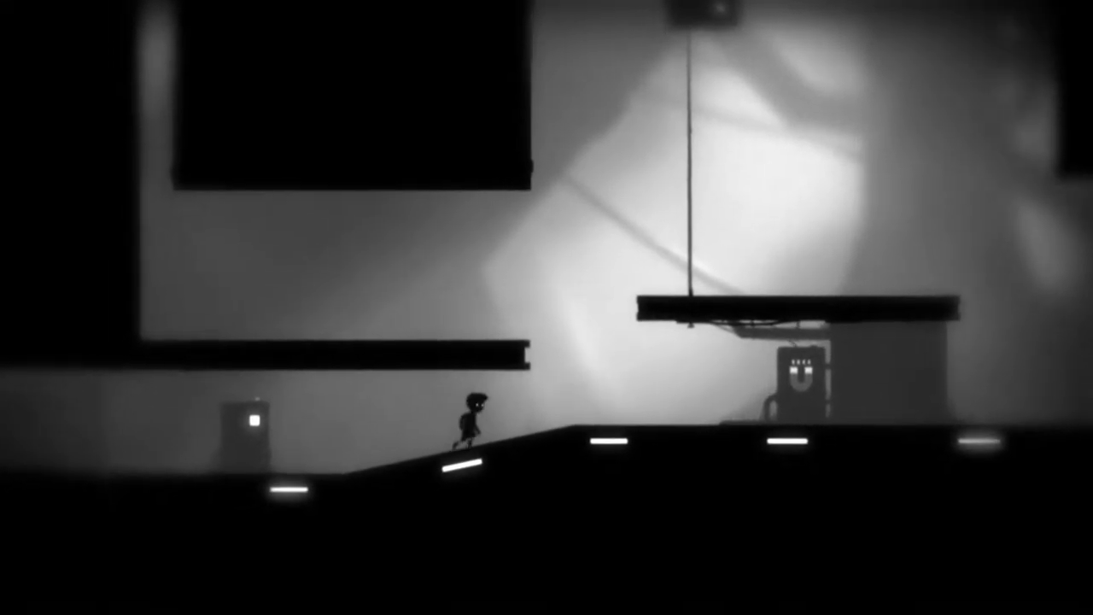
key(Up)
key(Right)
key(Up)
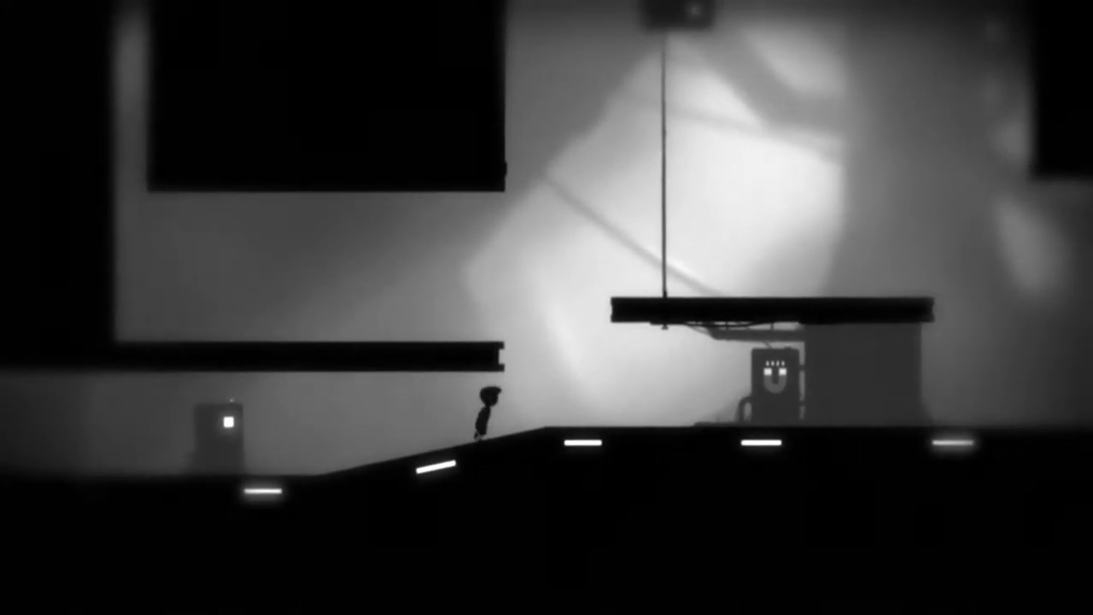
key(Up)
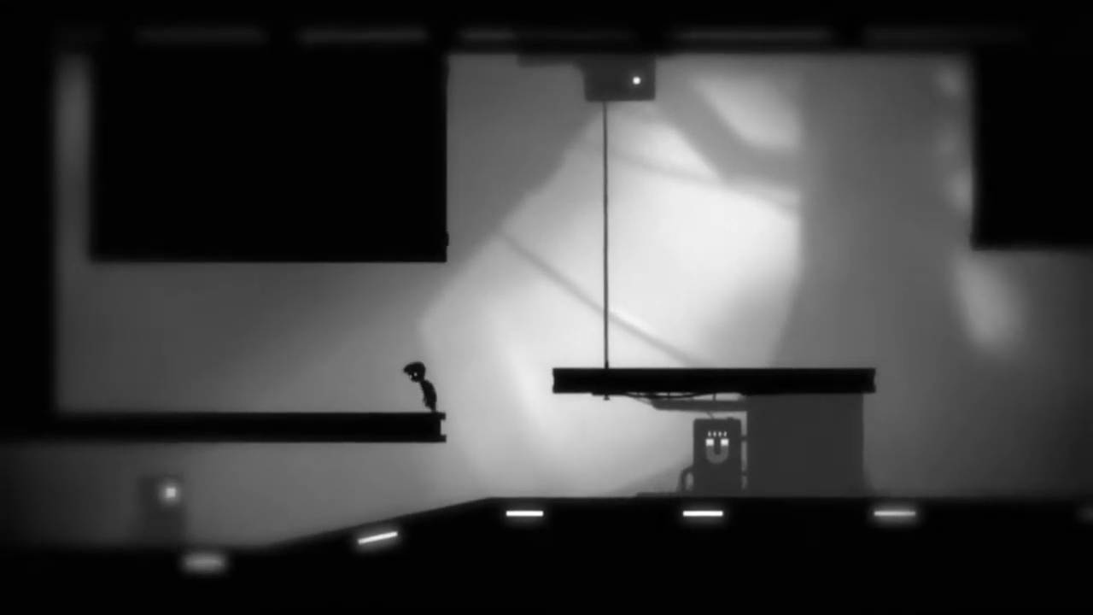
key(Right)
key(Up)
key(Up)
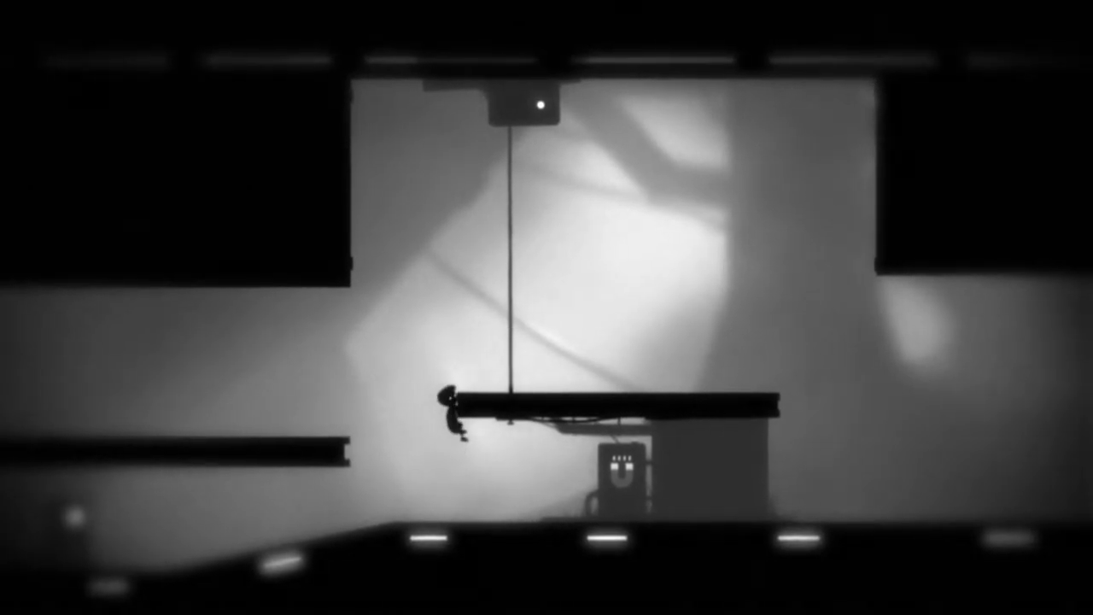
key(Right)
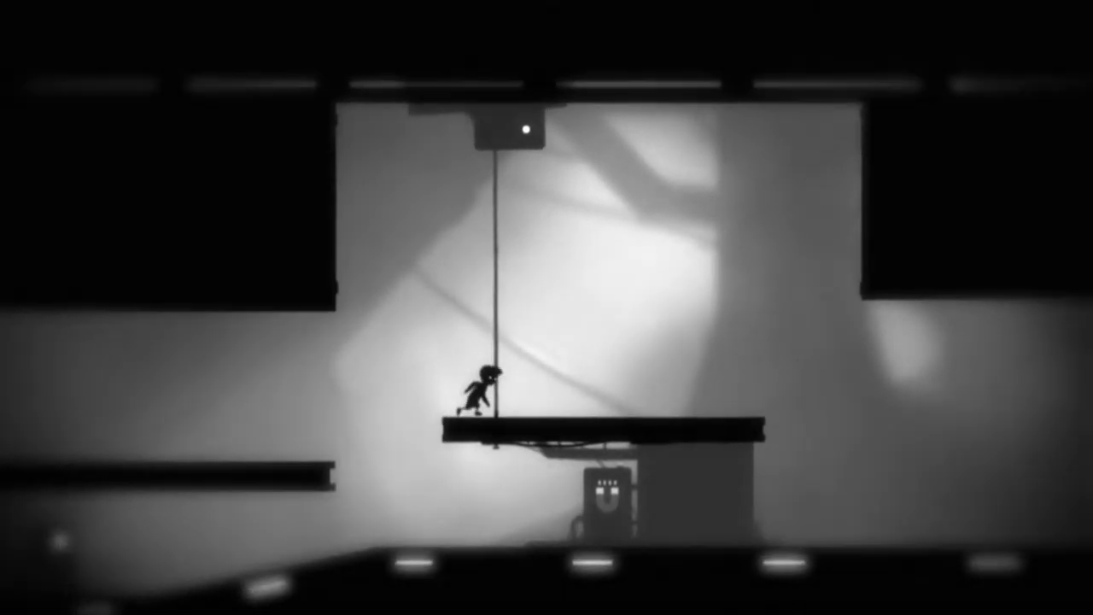
key(Right)
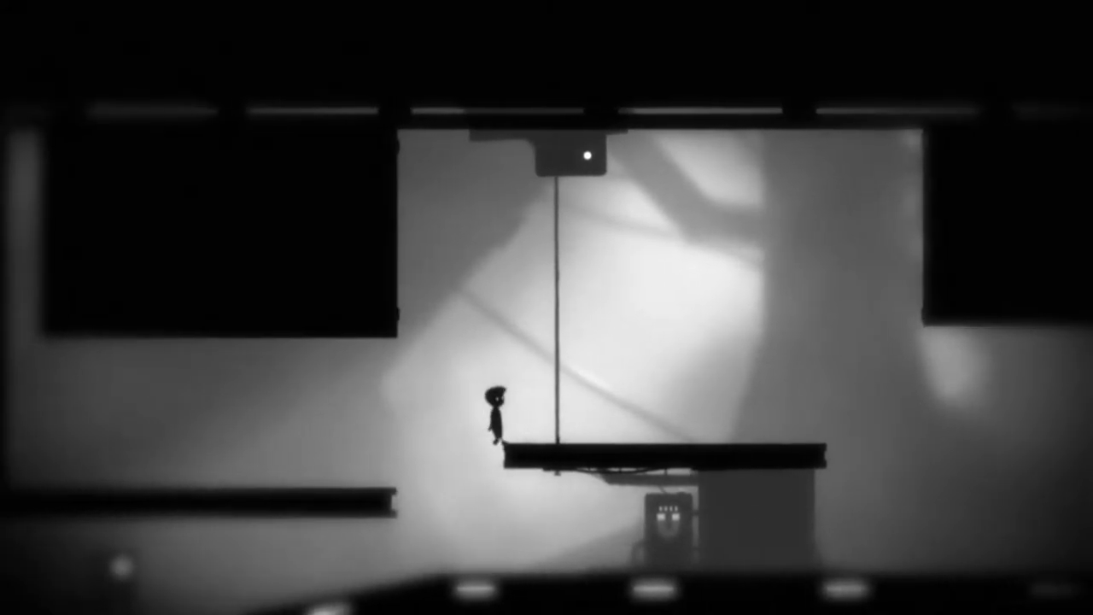
key(Up)
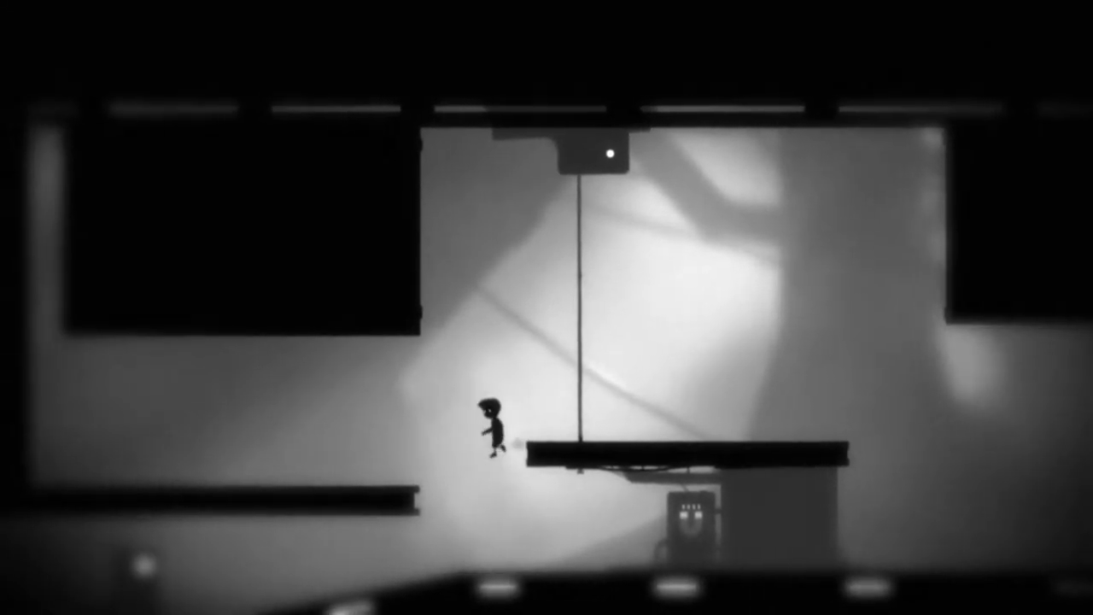
key(Right)
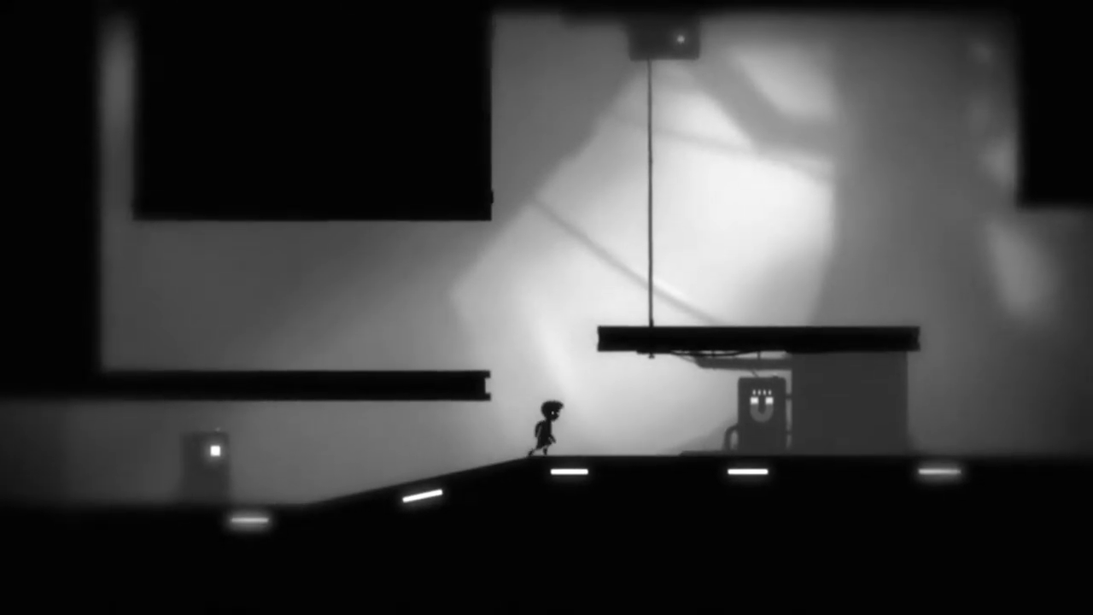
key(Right)
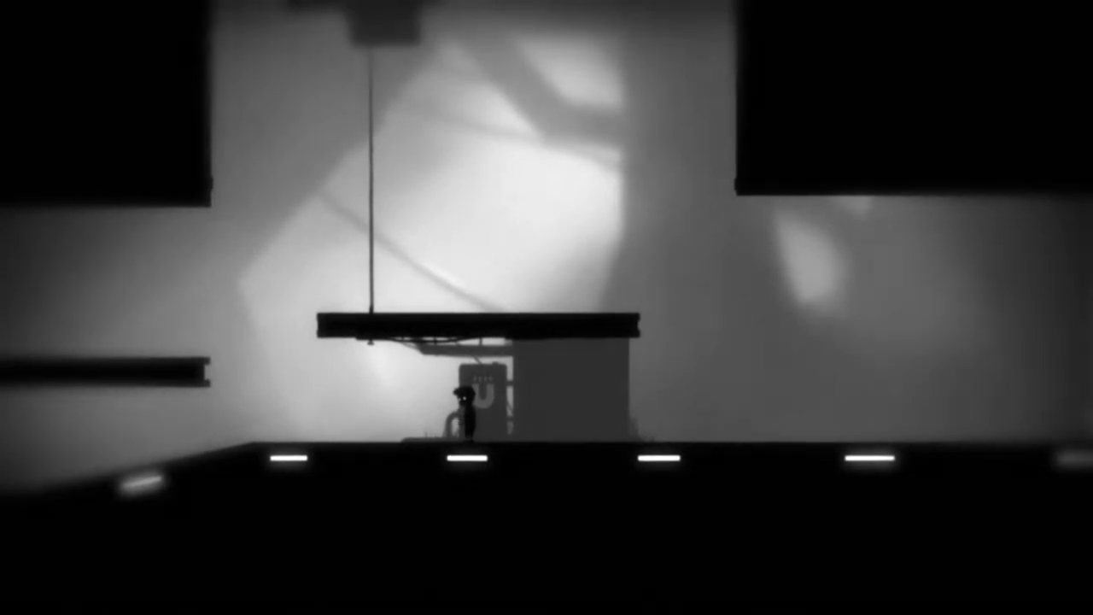
key(Left)
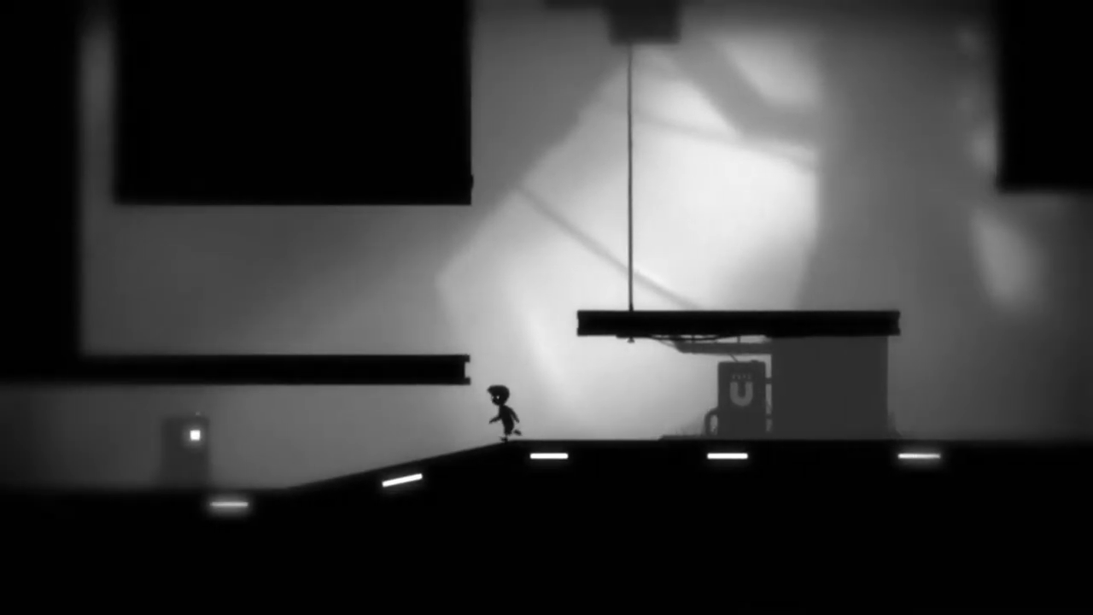
key(Left)
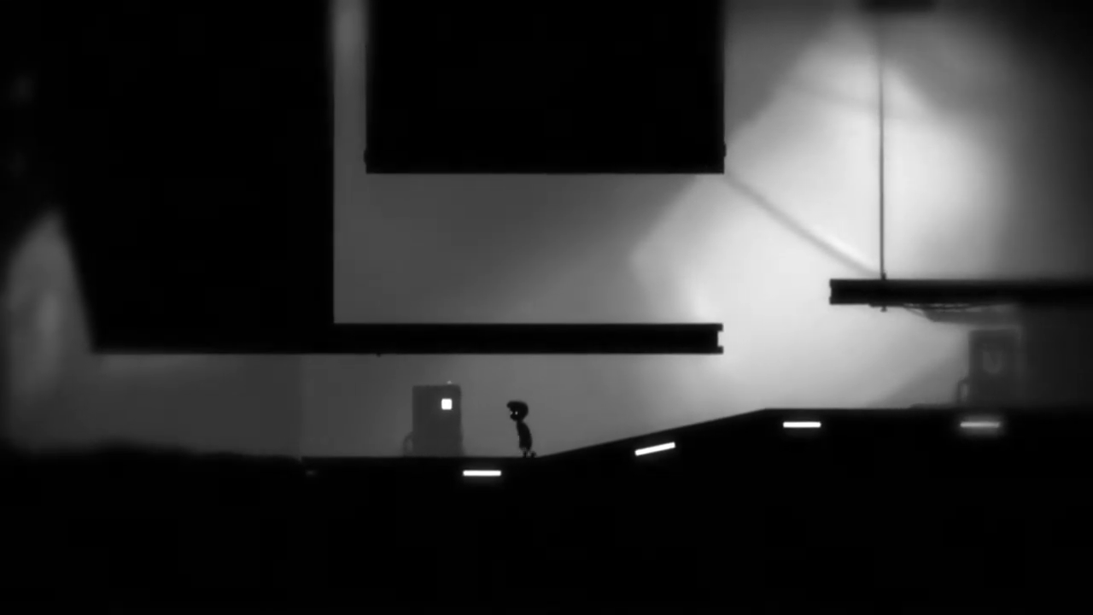
key(Left)
key(Right)
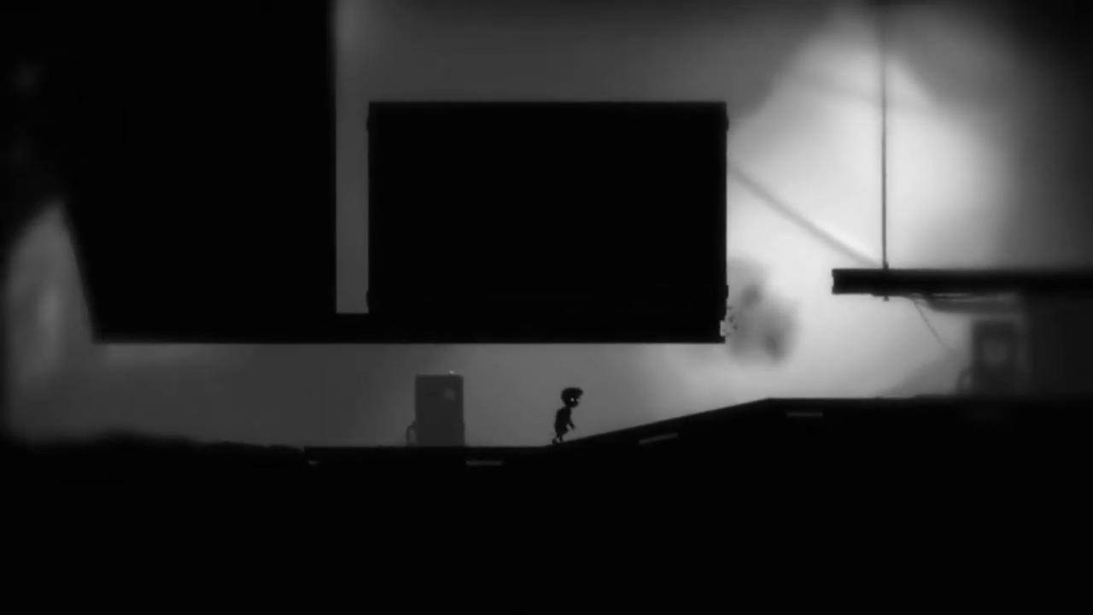
key(Right)
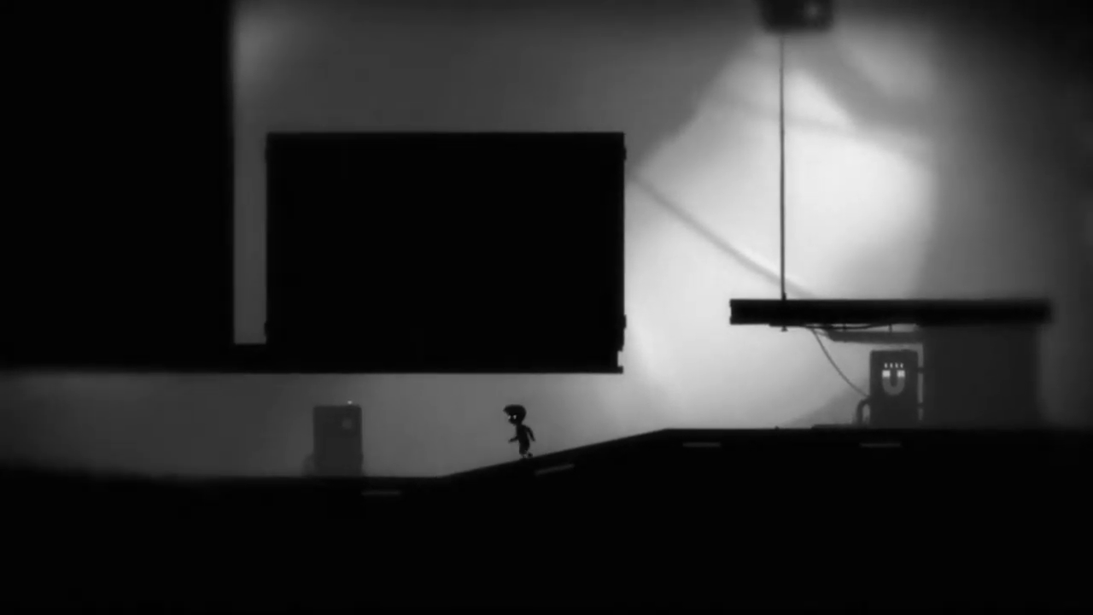
key(Left)
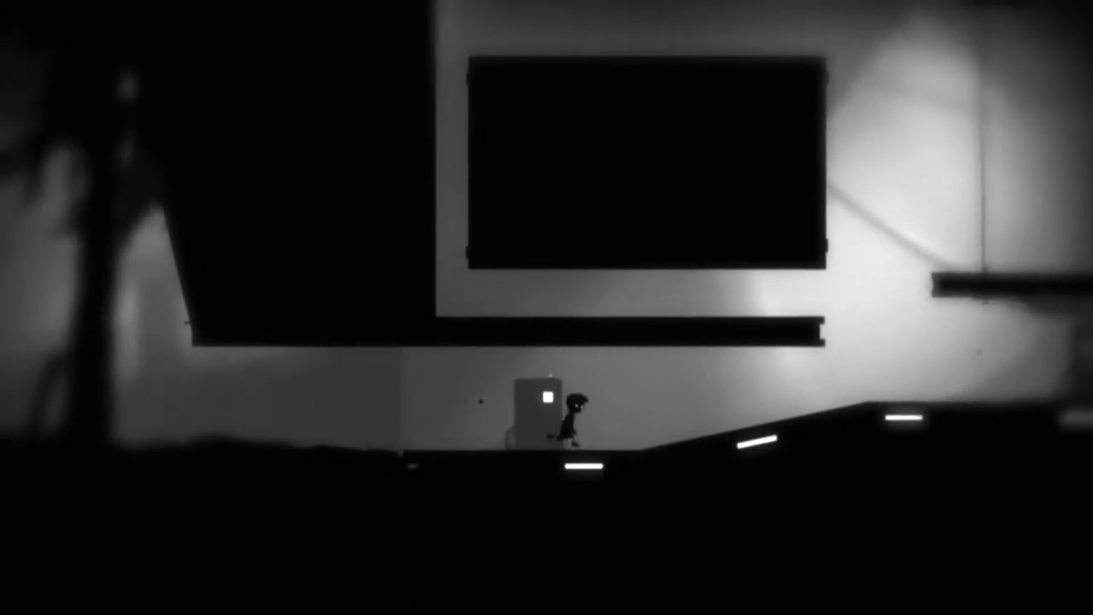
key(Right)
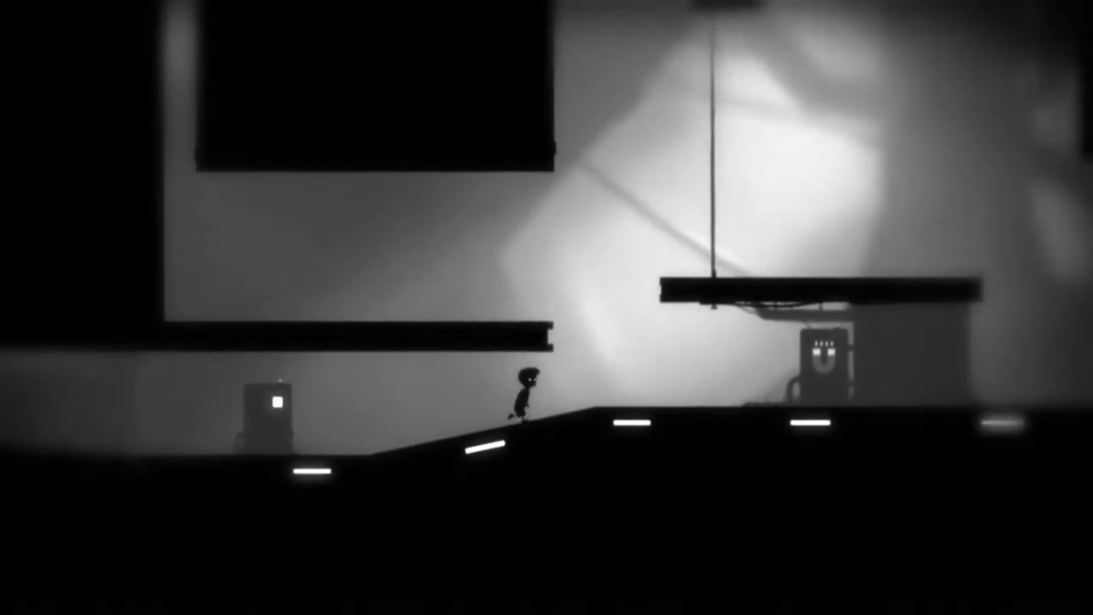
key(Right)
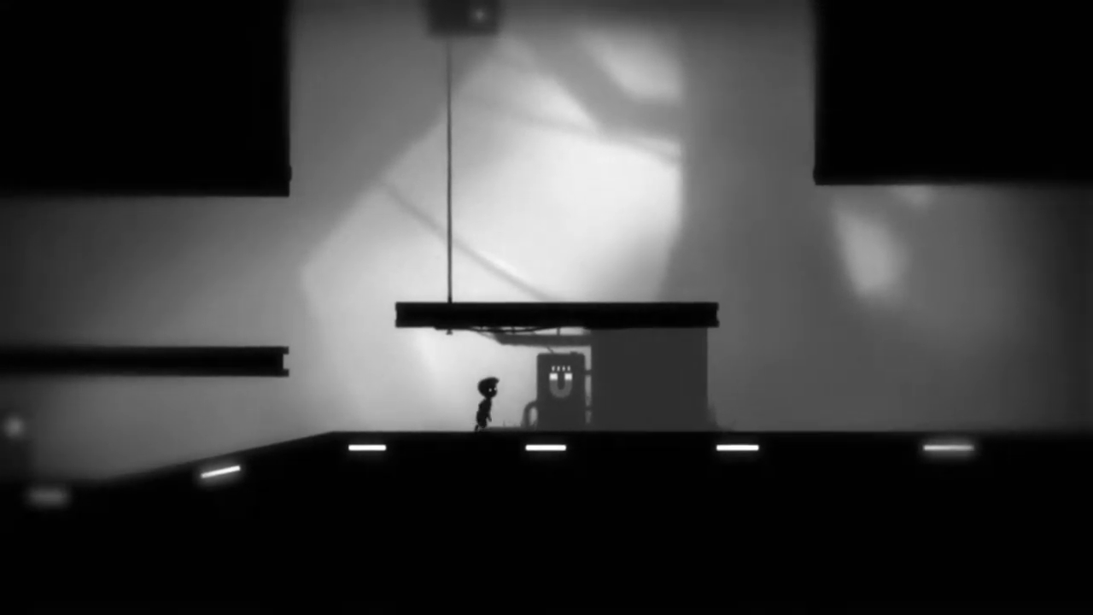
key(Right)
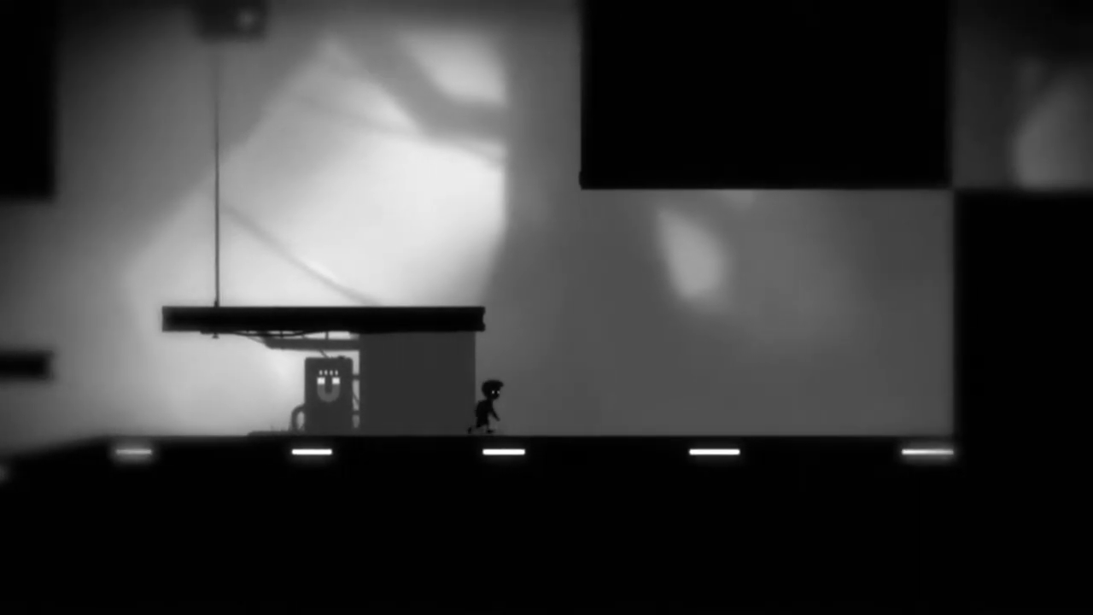
key(Right)
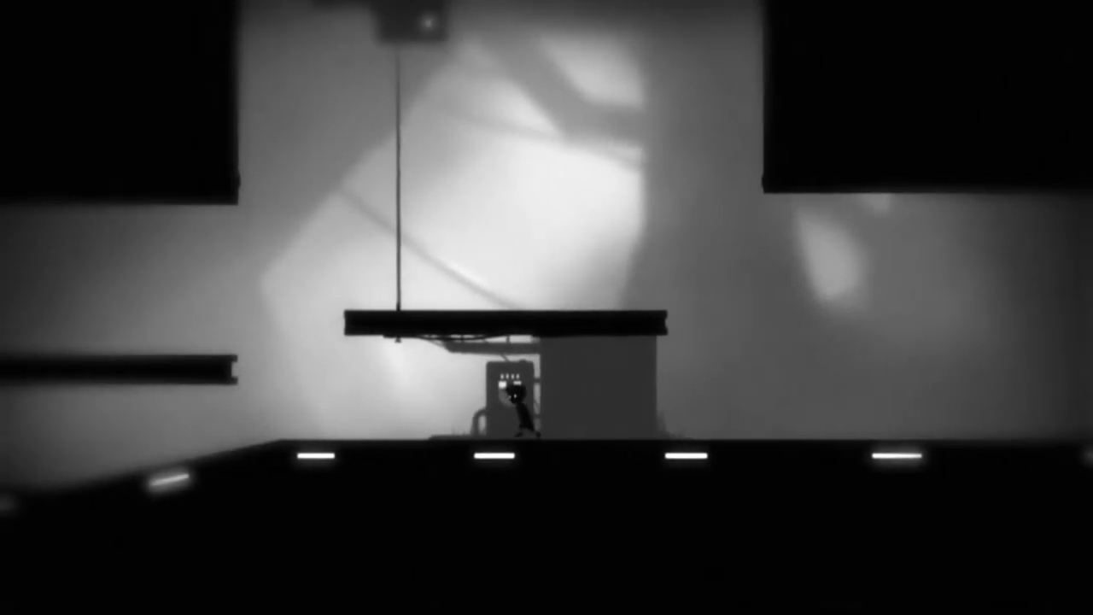
key(Up)
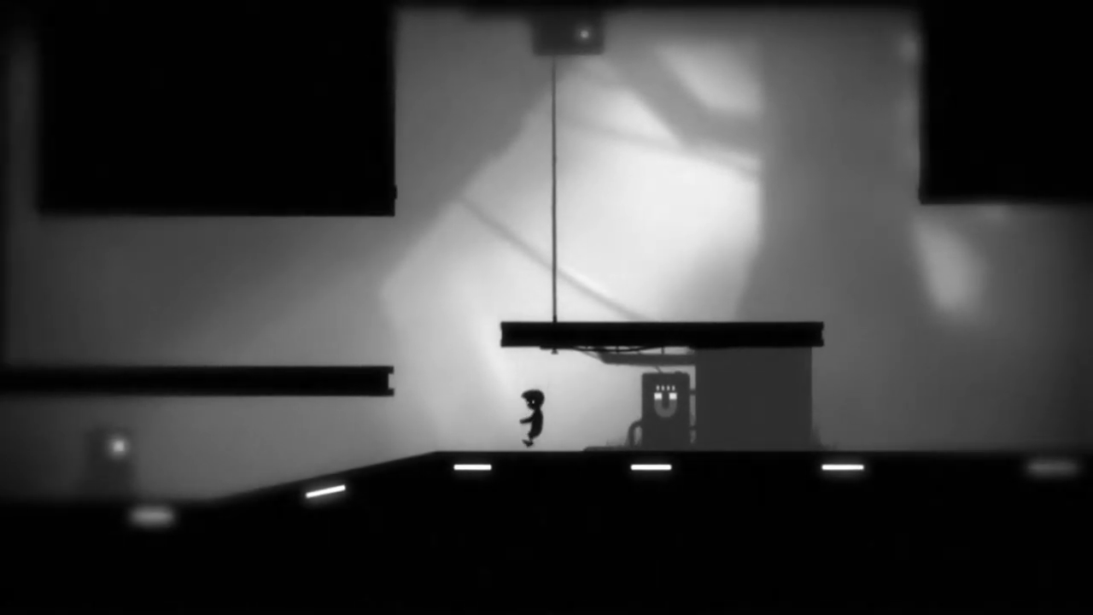
key(Left)
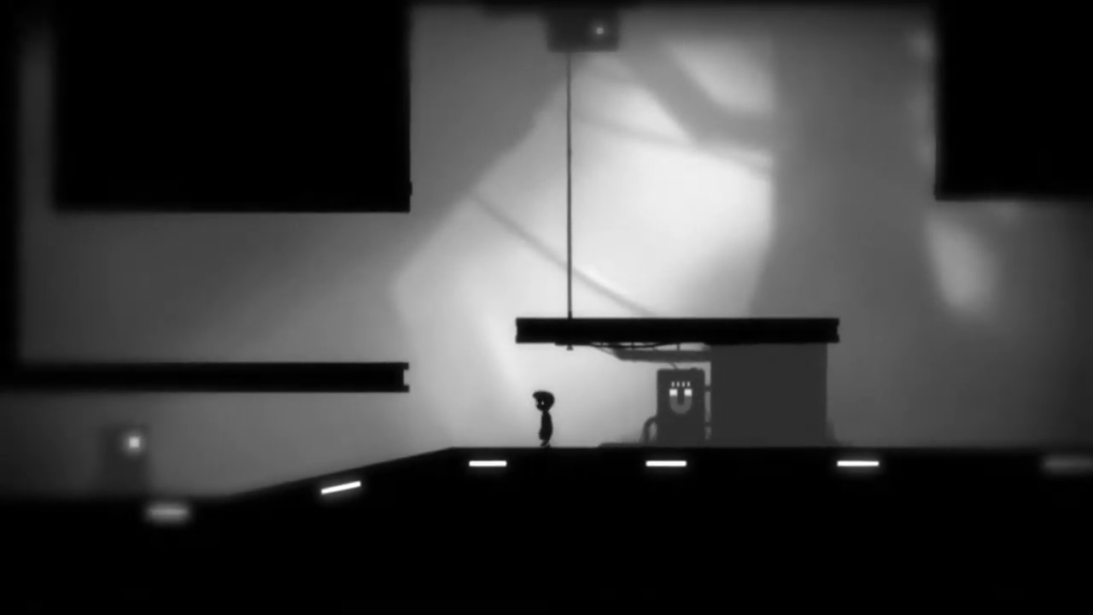
key(Up)
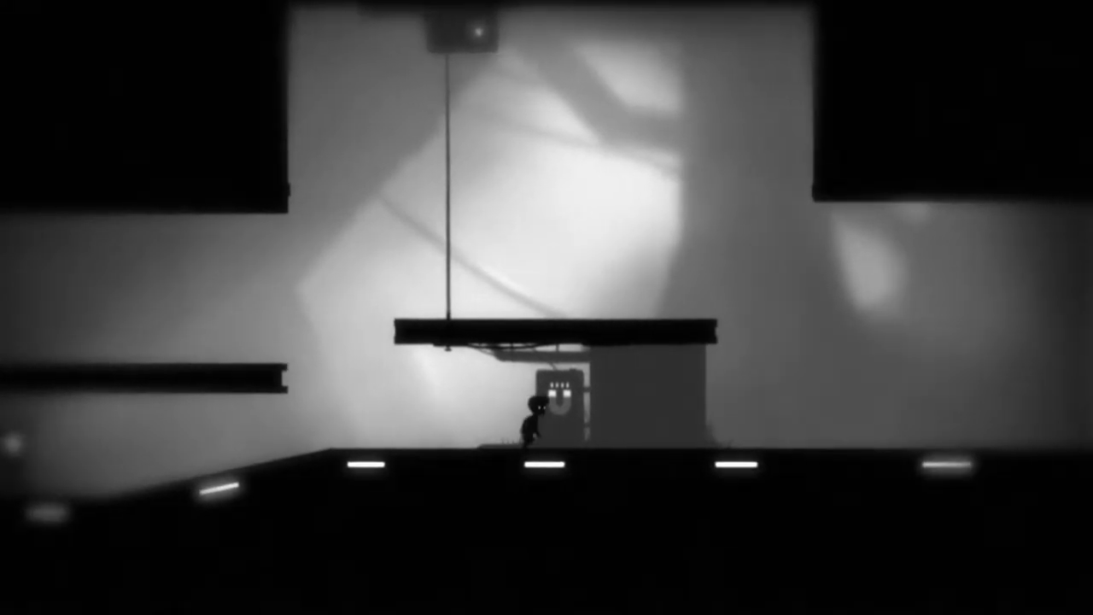
key(Left)
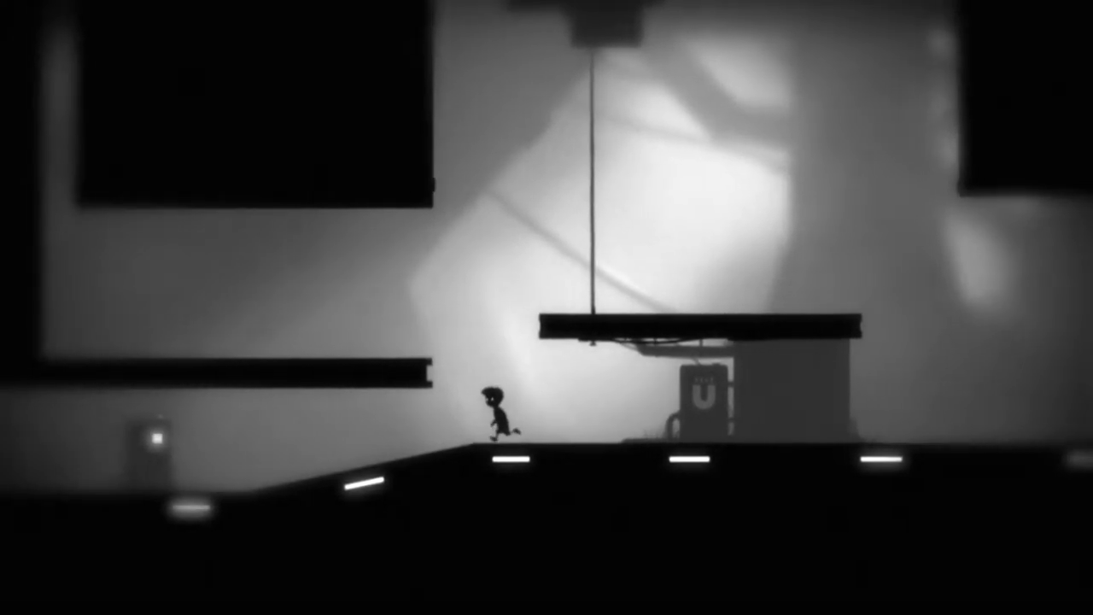
key(Up)
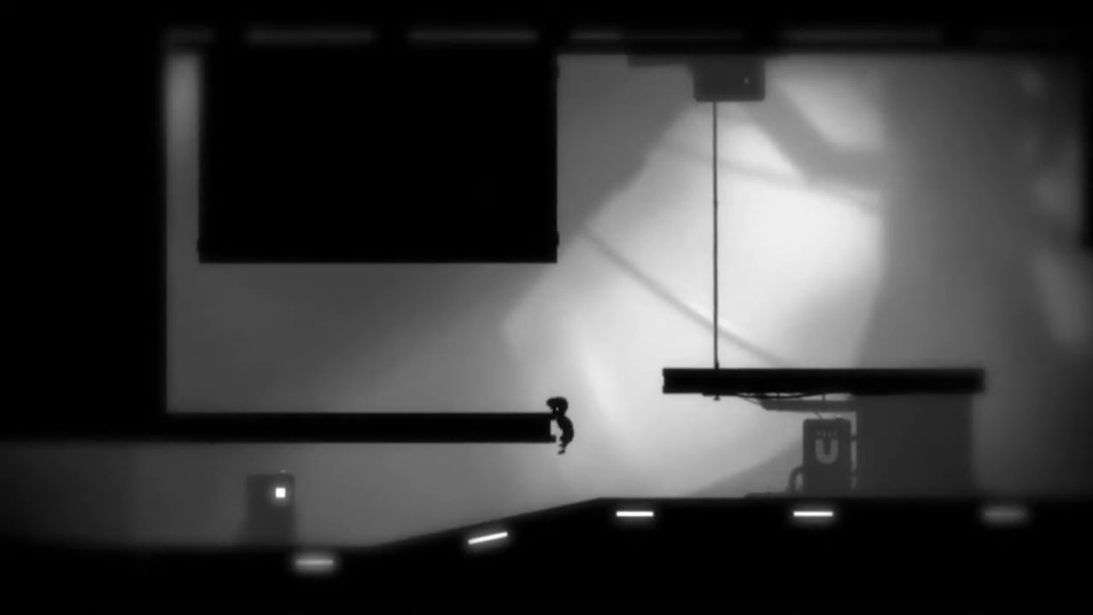
key(Right)
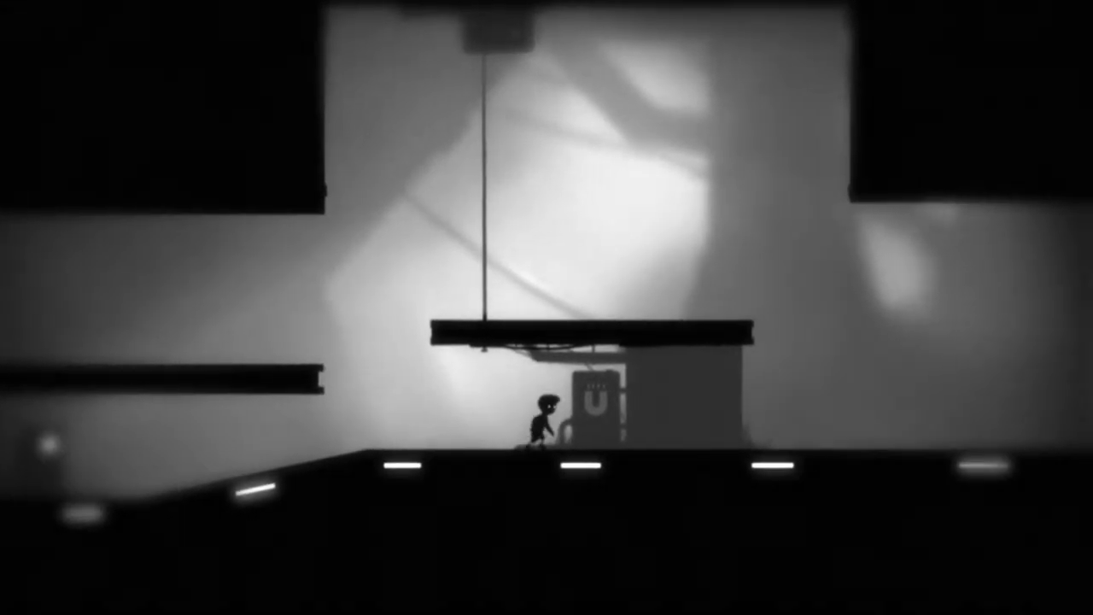
key(Left)
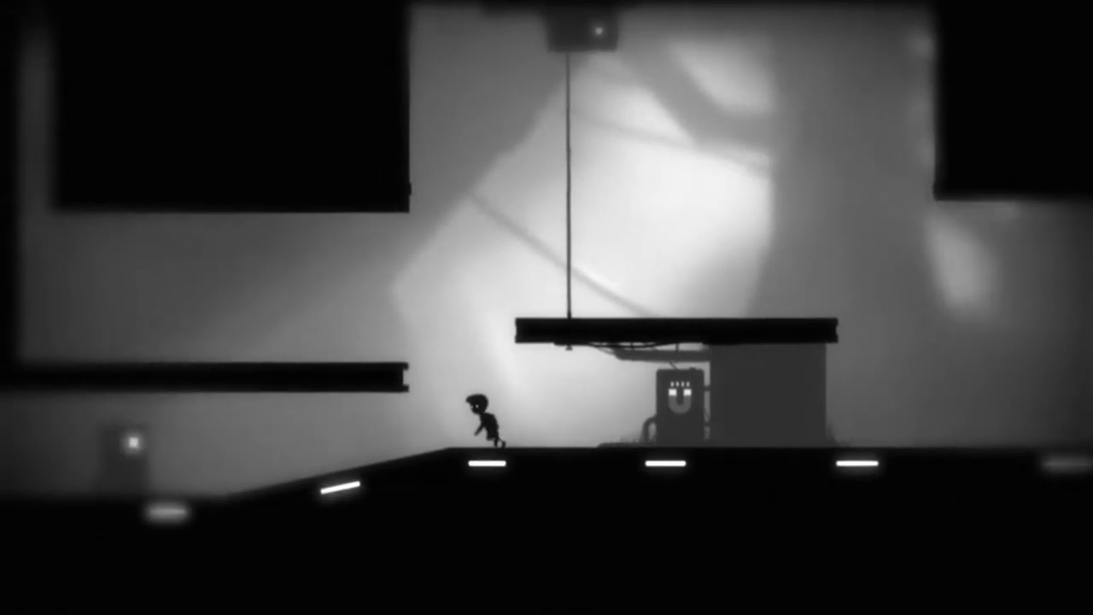
key(Up)
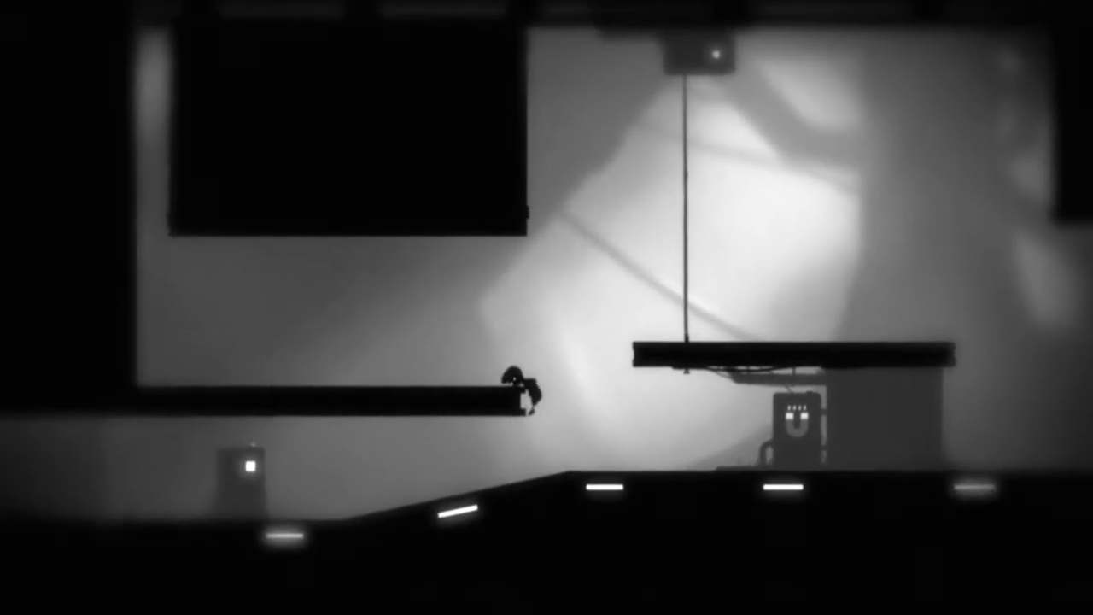
key(Up)
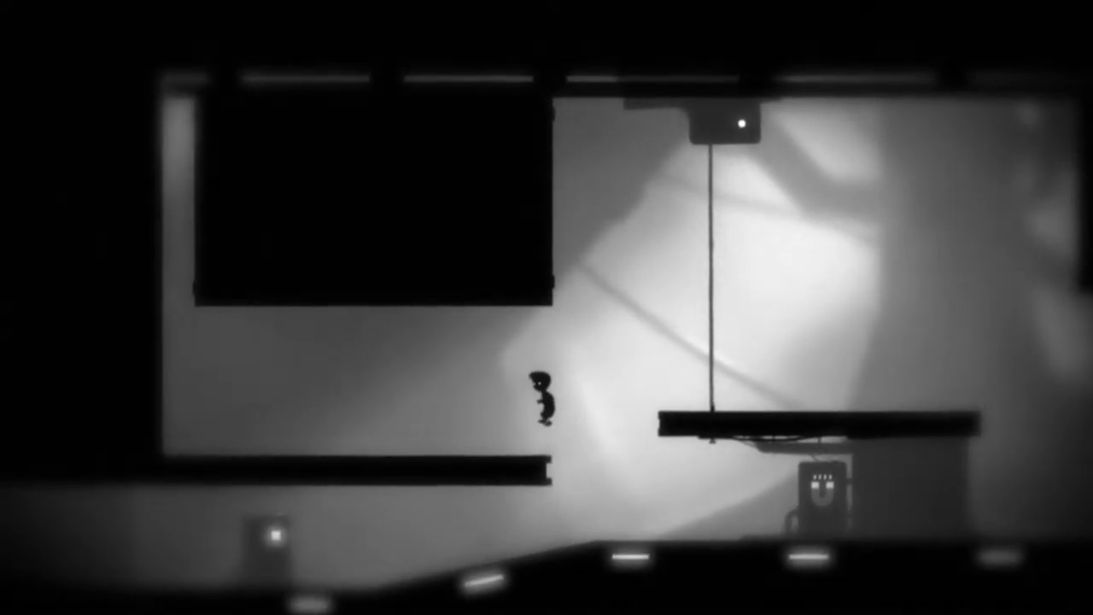
key(Right)
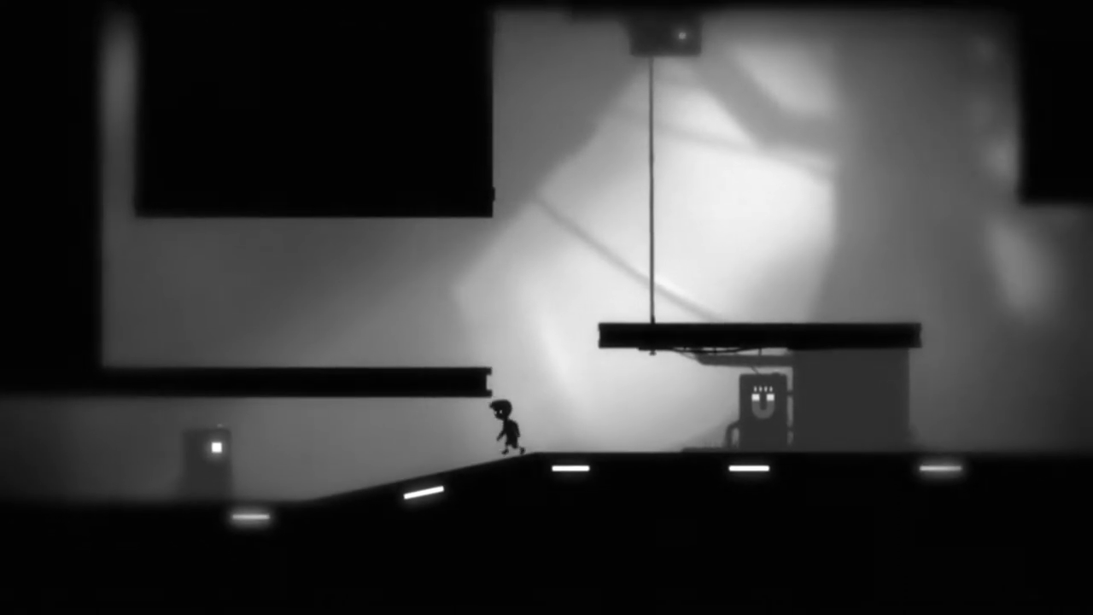
key(Right)
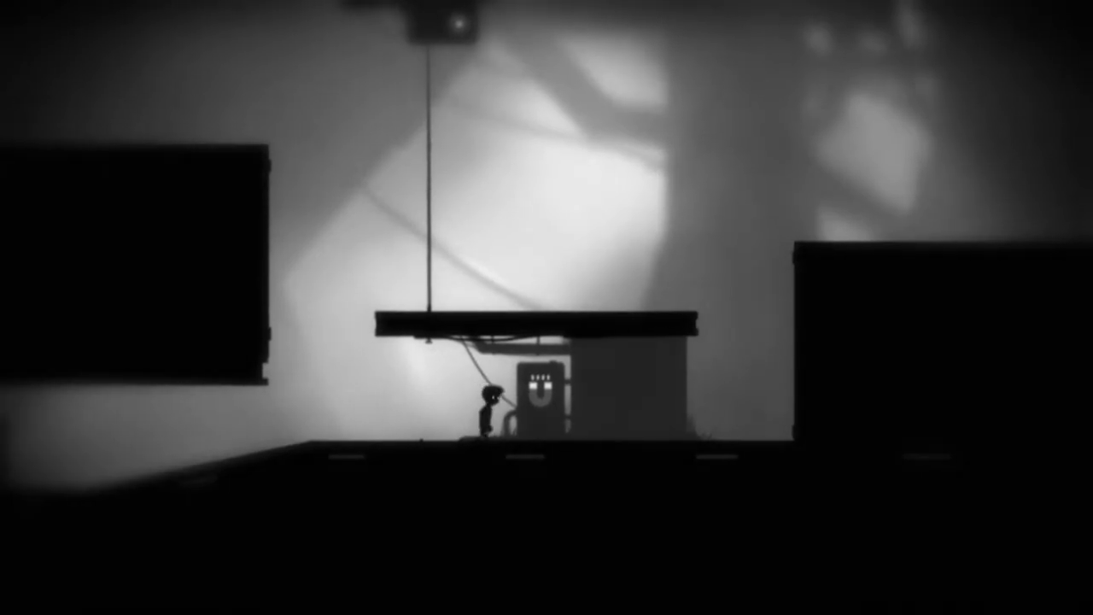
key(Right)
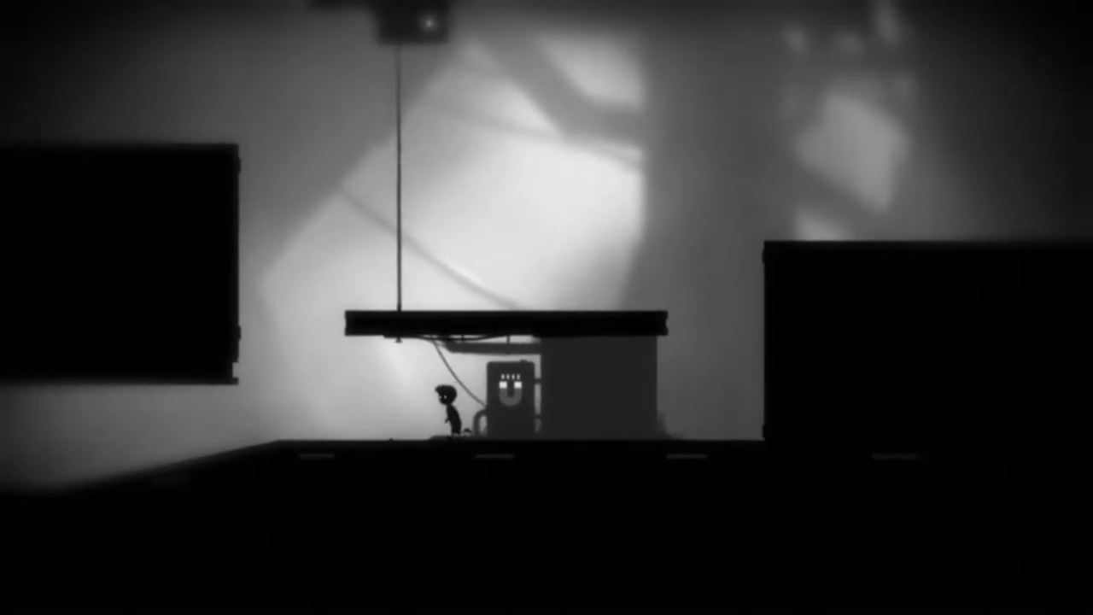
key(Left)
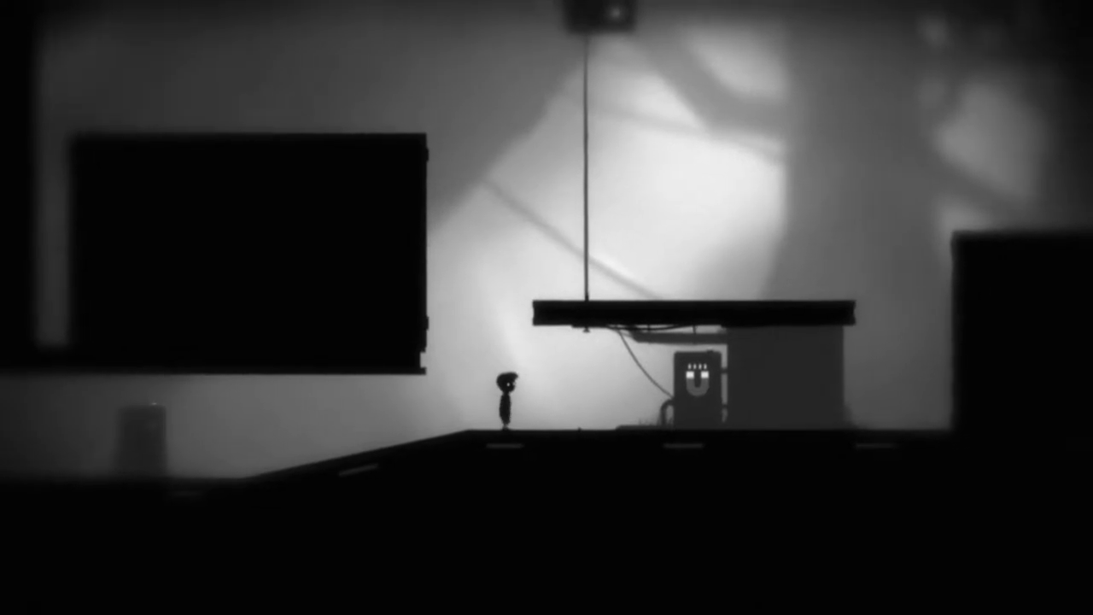
key(Left)
key(Up)
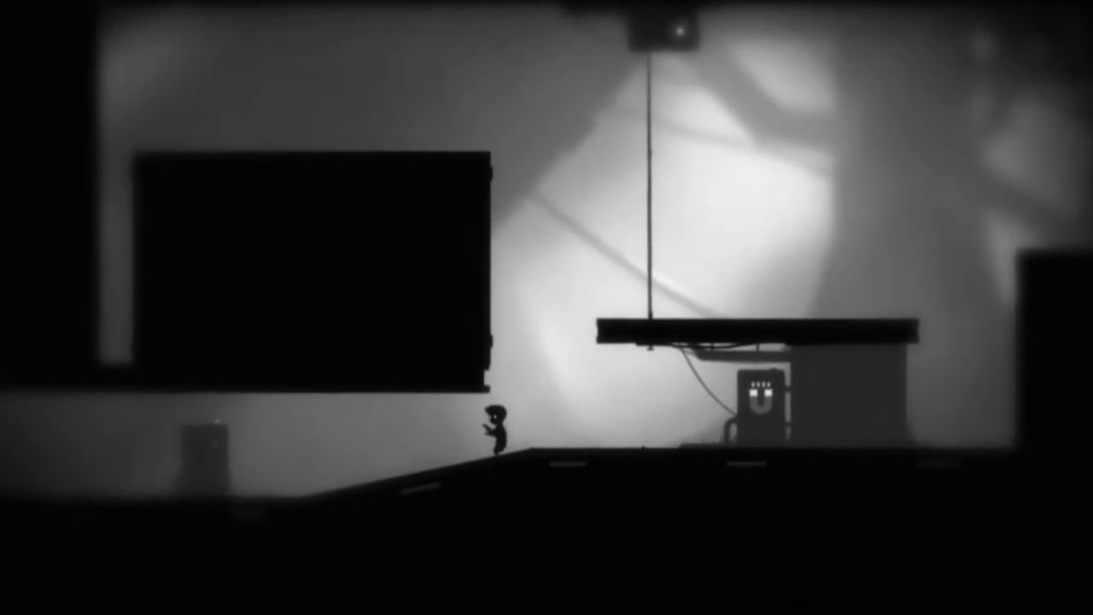
key(Right)
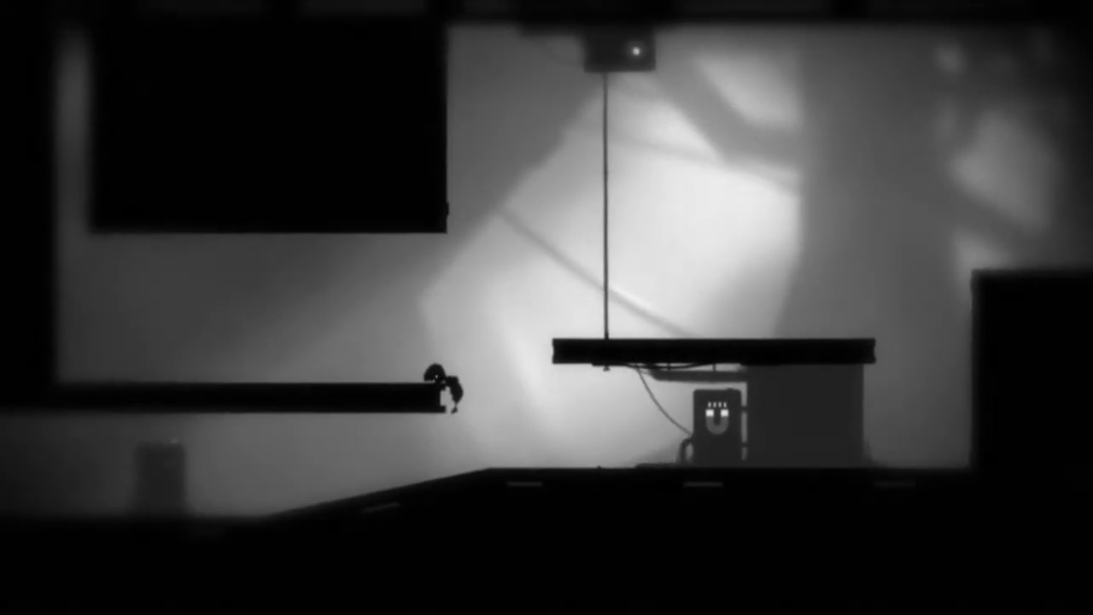
key(Left)
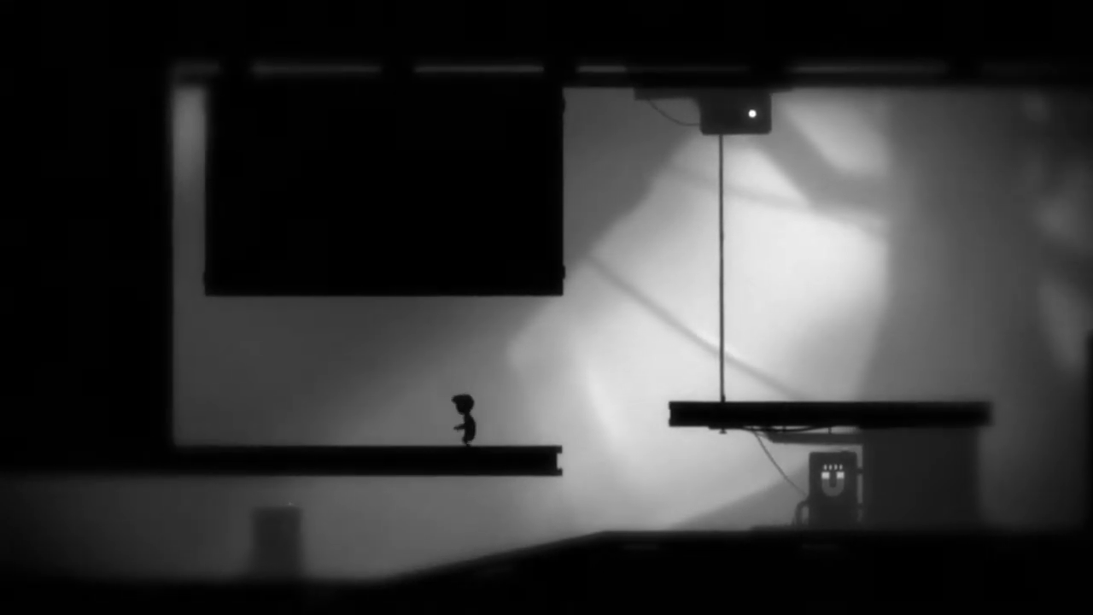
key(Right)
key(Up)
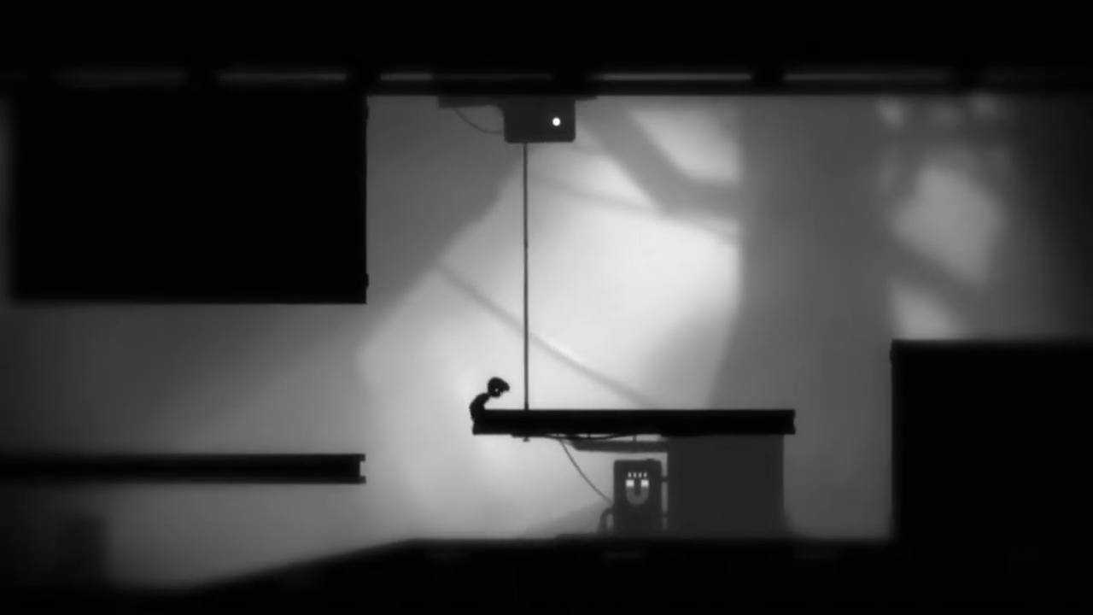
key(Right)
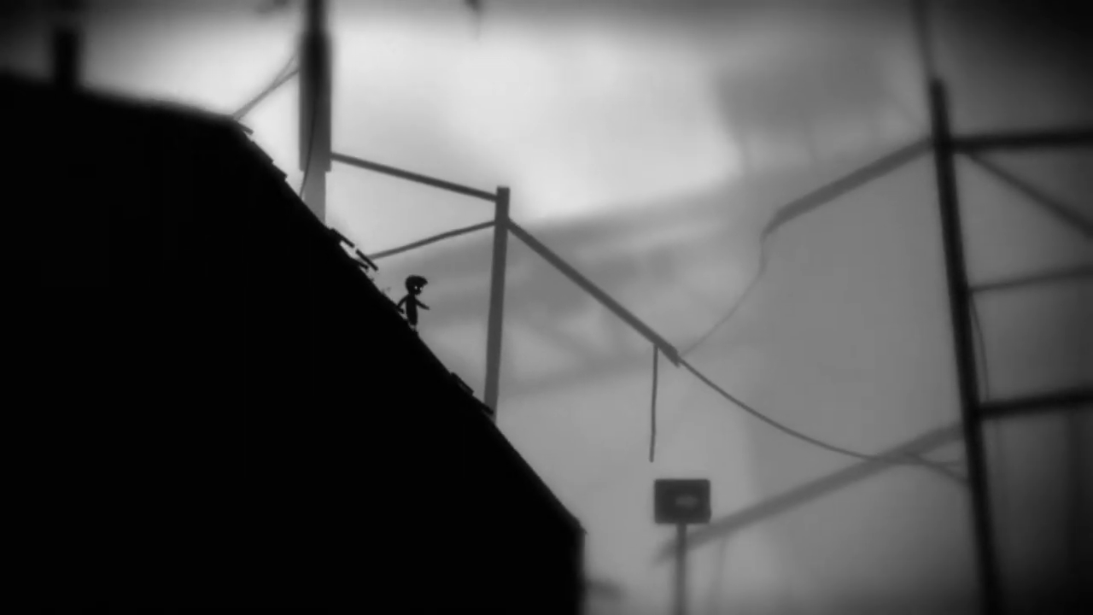
key(Right)
key(Up)
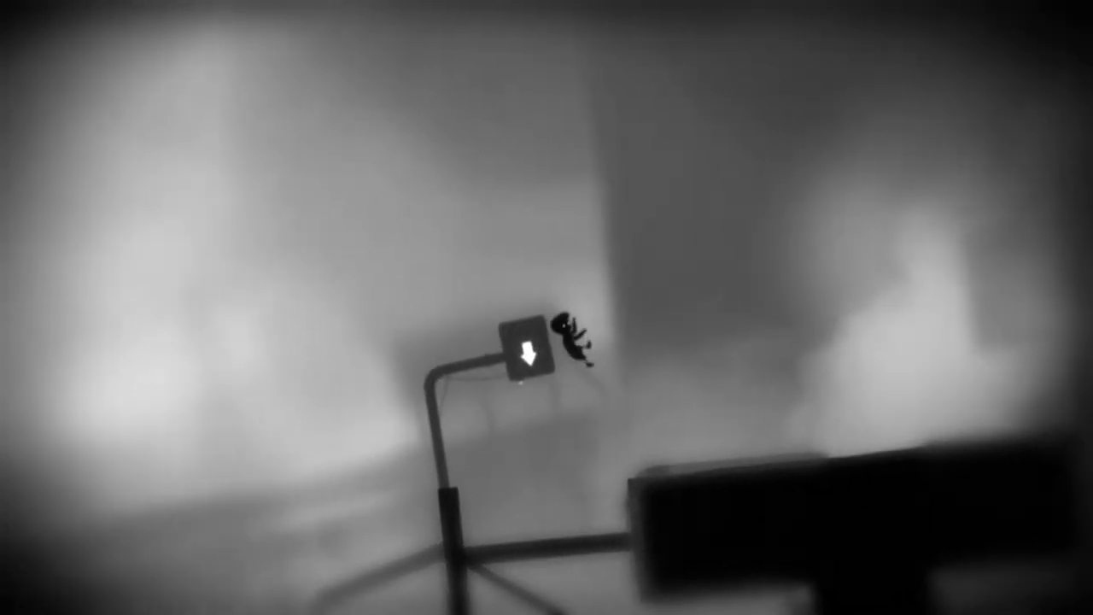
key(Right)
key(Right)
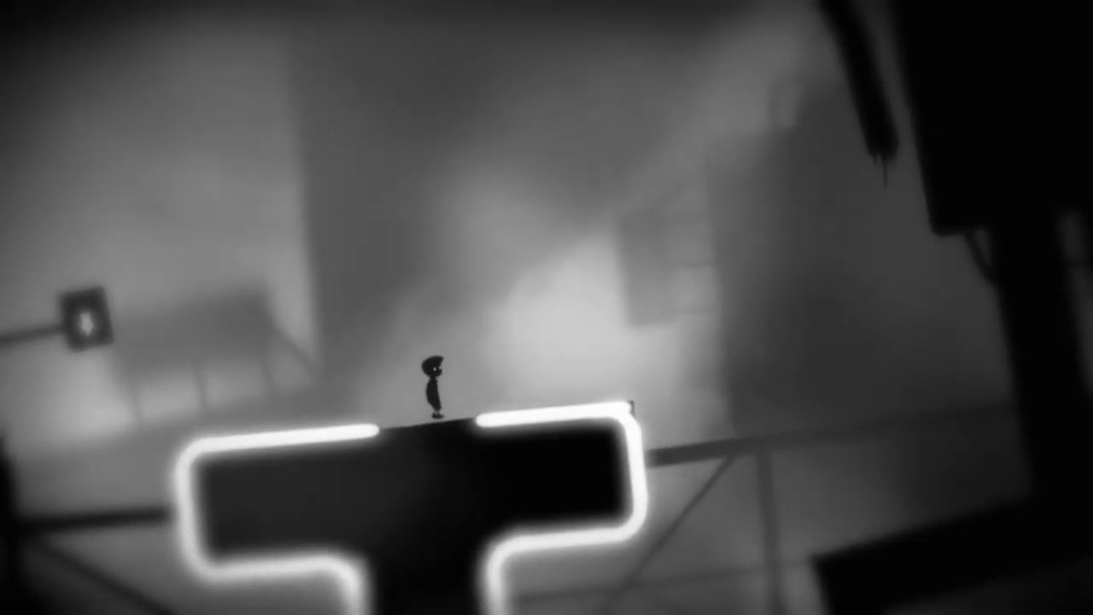
key(Right)
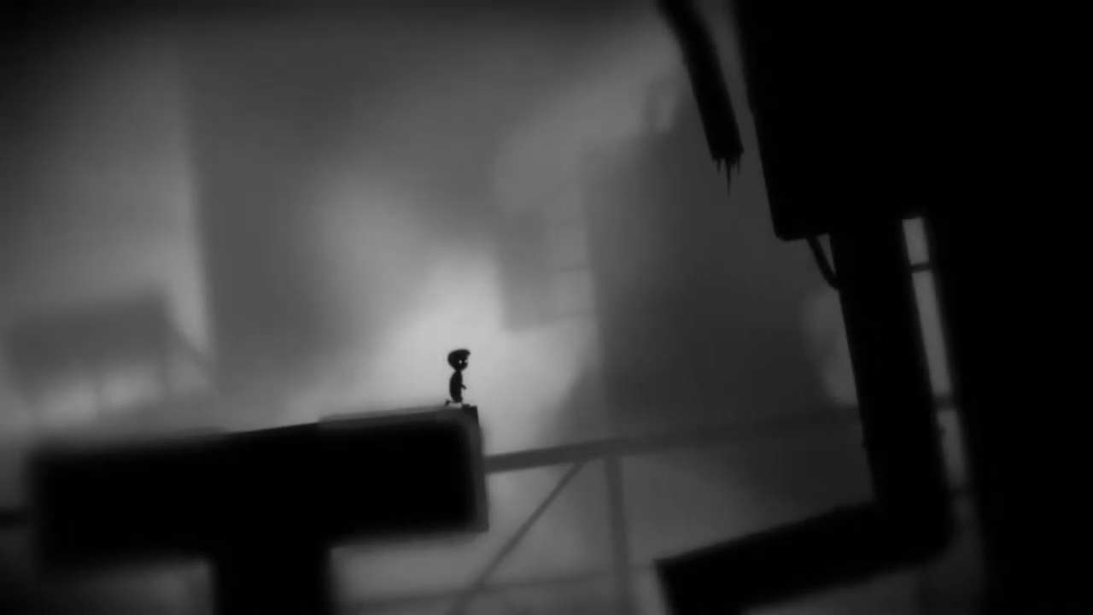
key(Up)
key(Right)
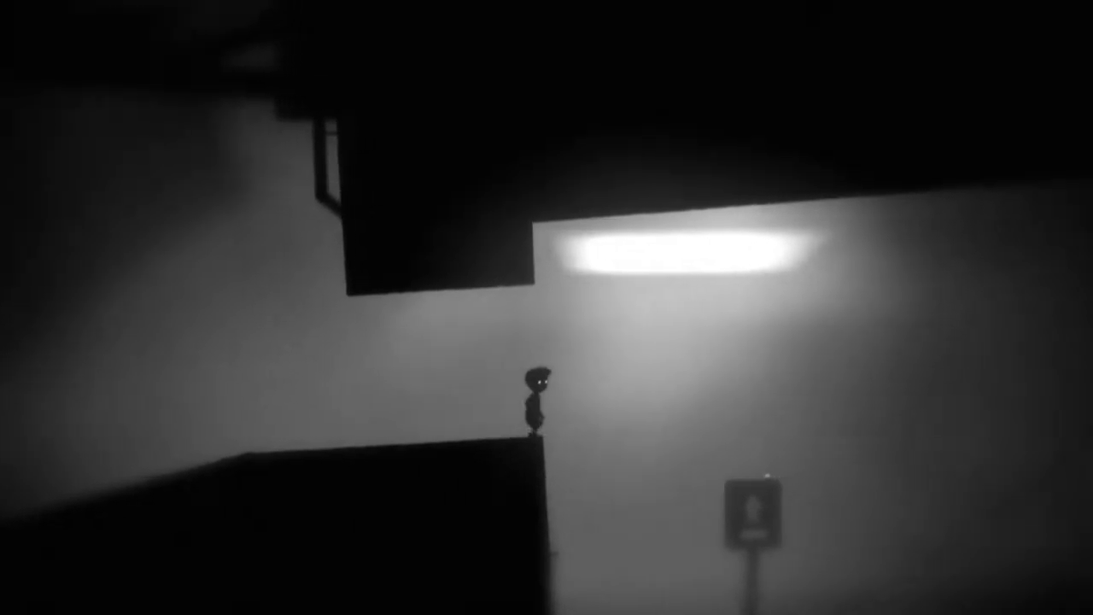
key(Right)
key(Up)
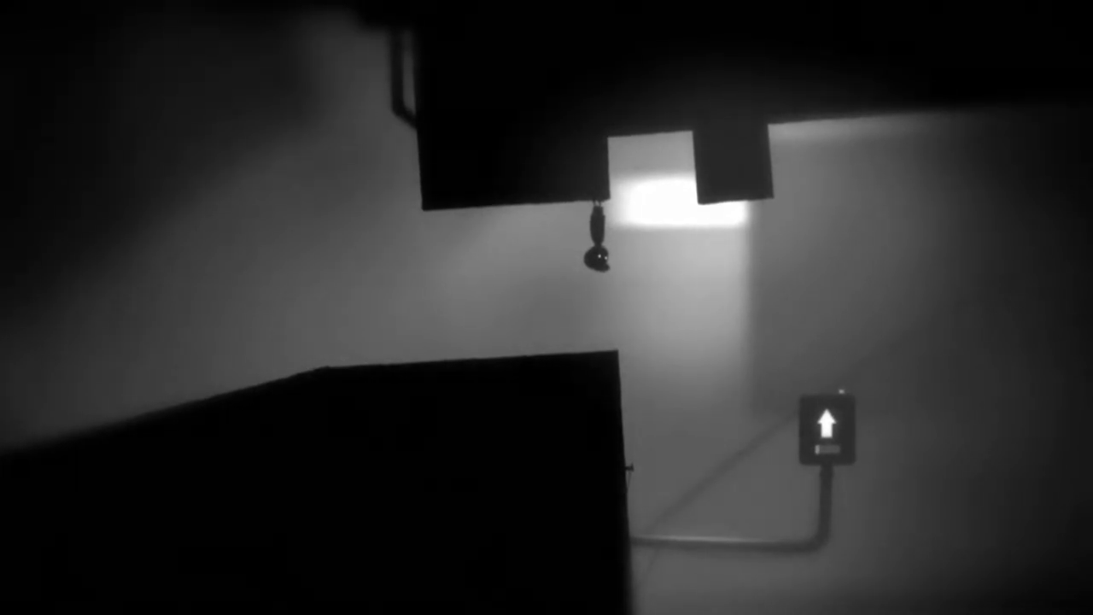
key(Right)
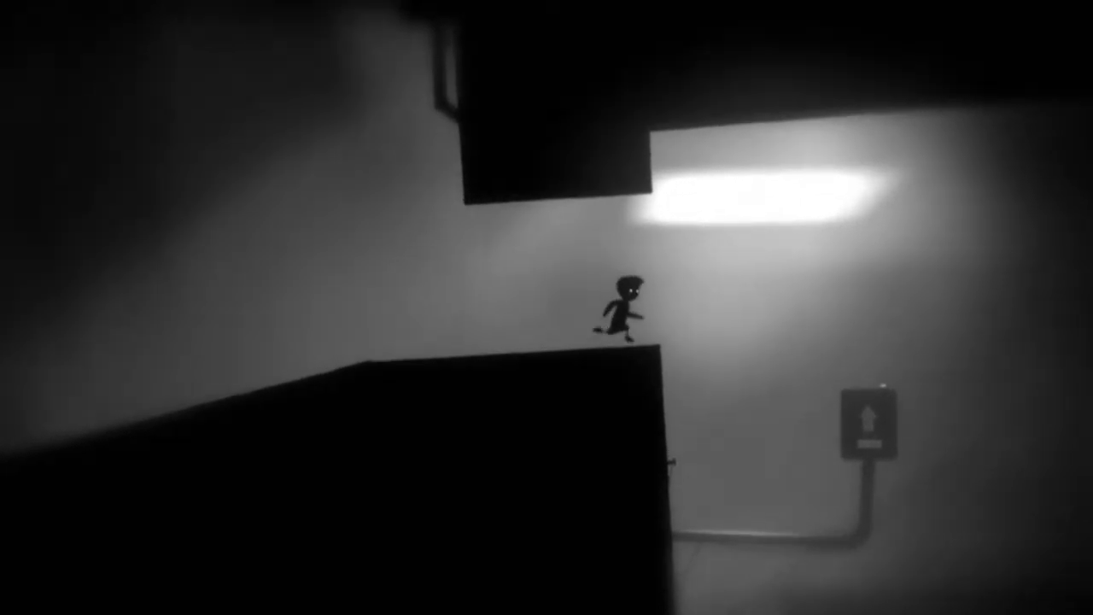
key(Up)
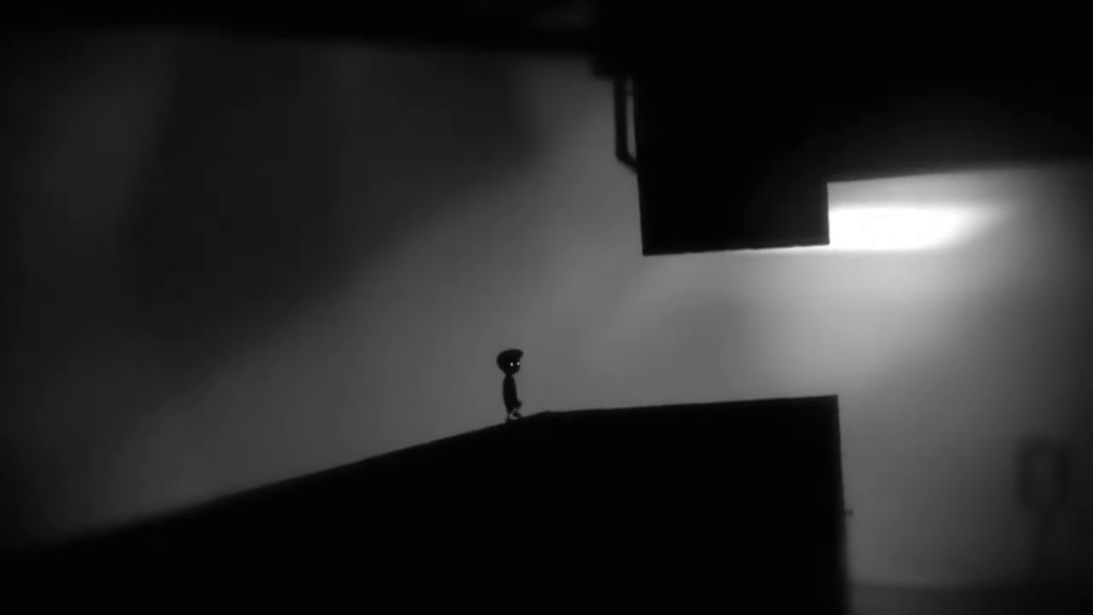
key(Right)
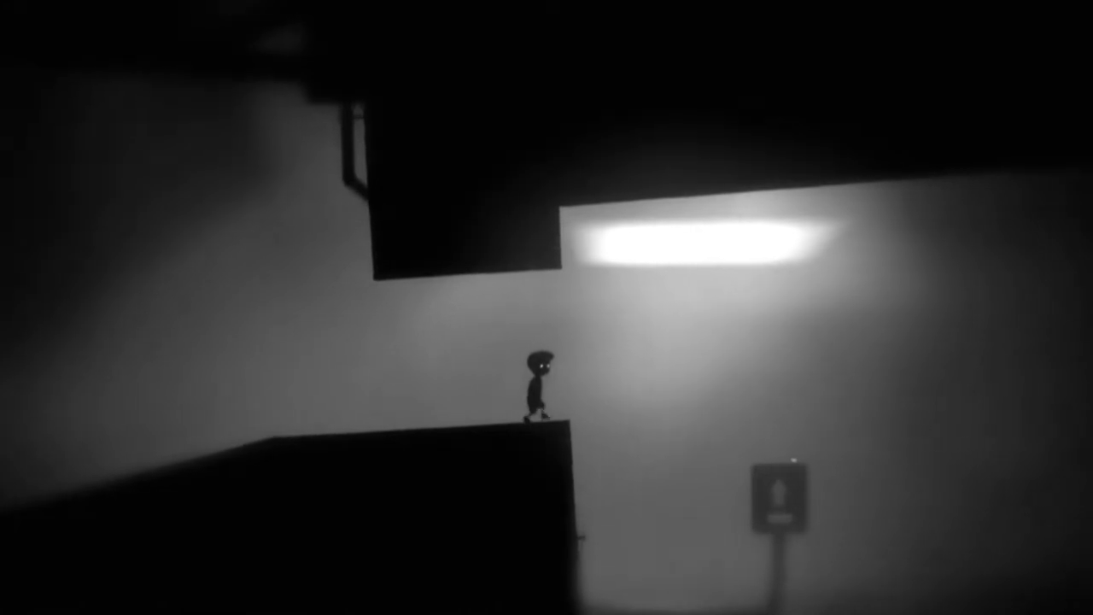
key(Right)
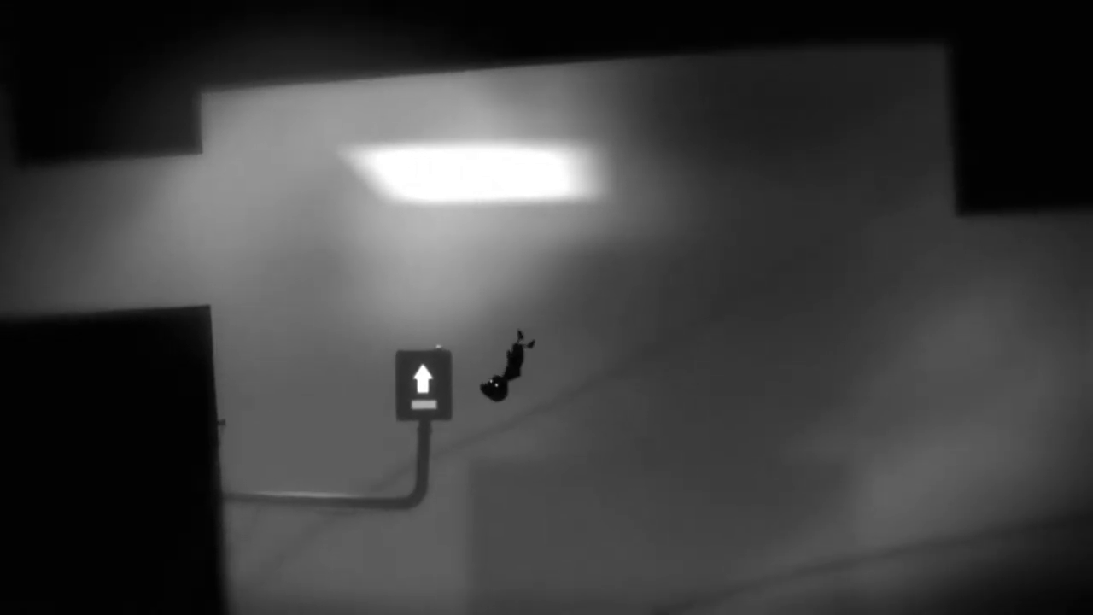
key(Left)
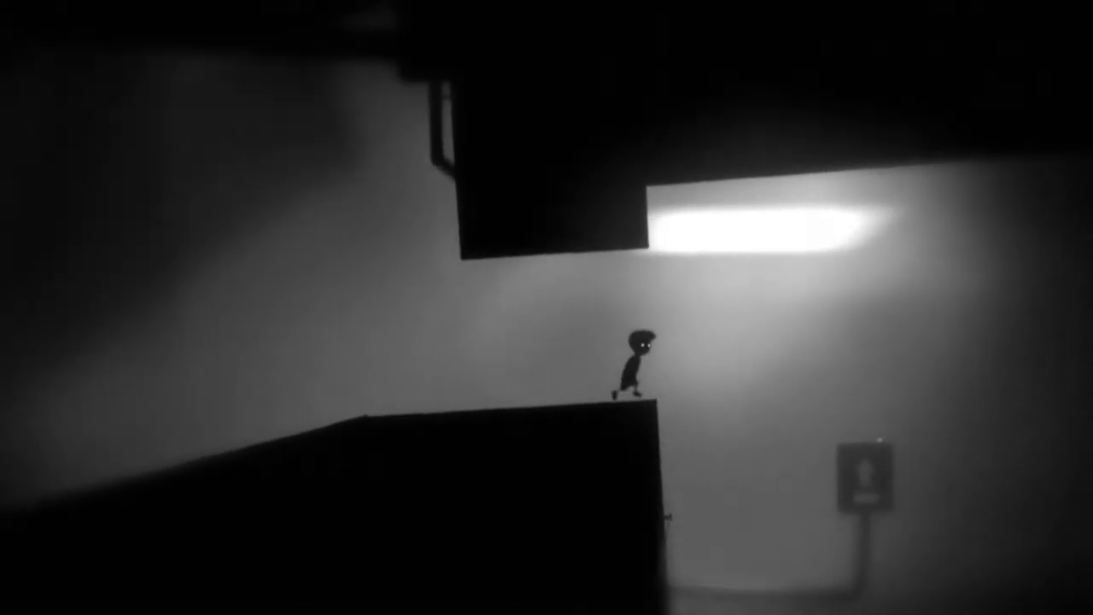
key(Up)
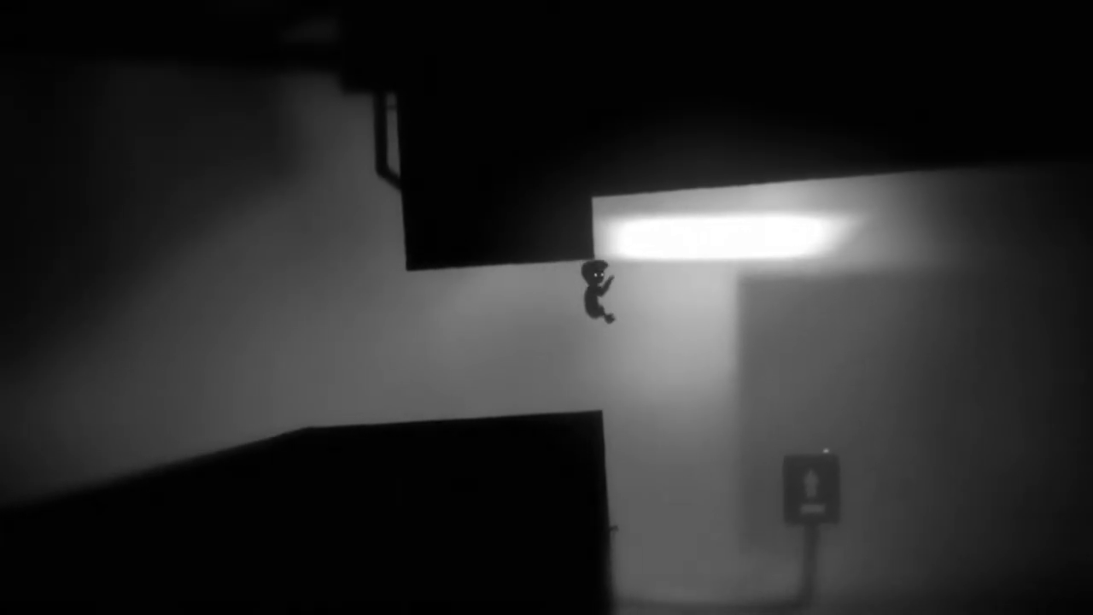
key(Left)
key(Right)
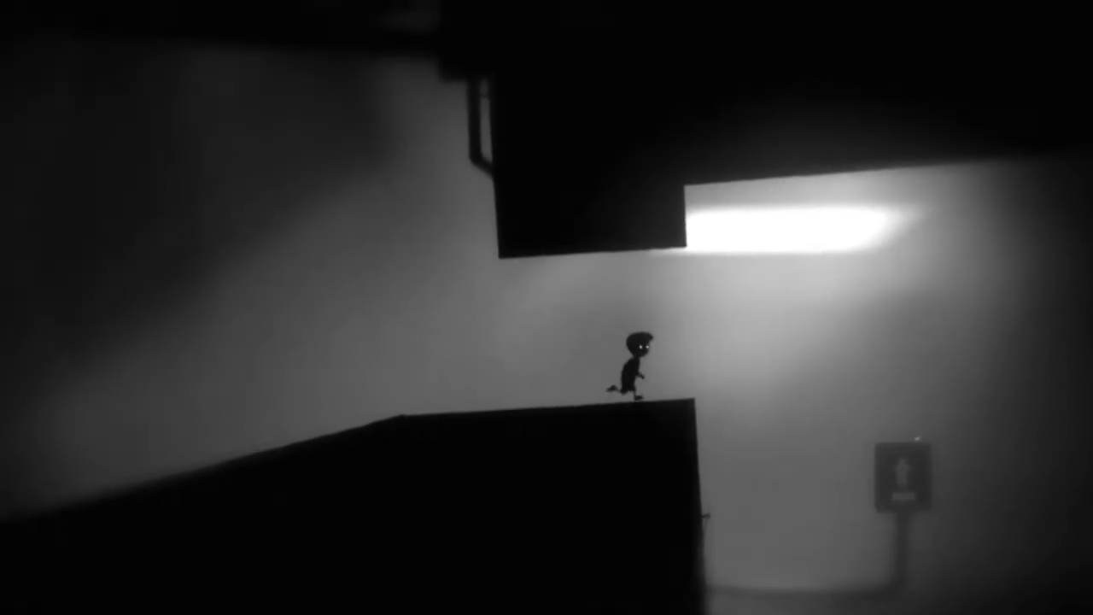
key(Right)
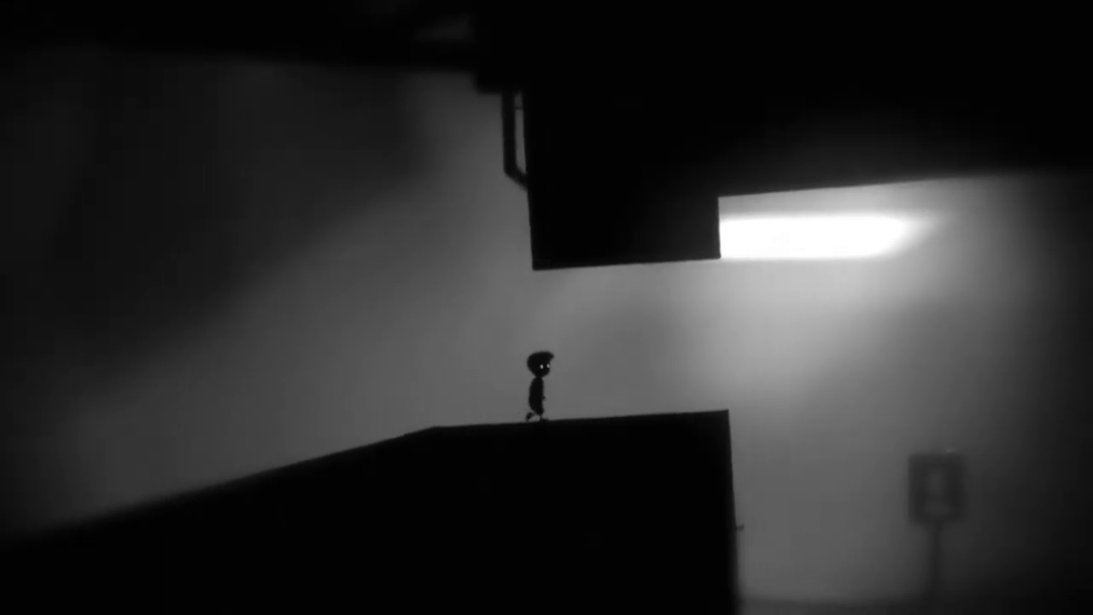
key(Up)
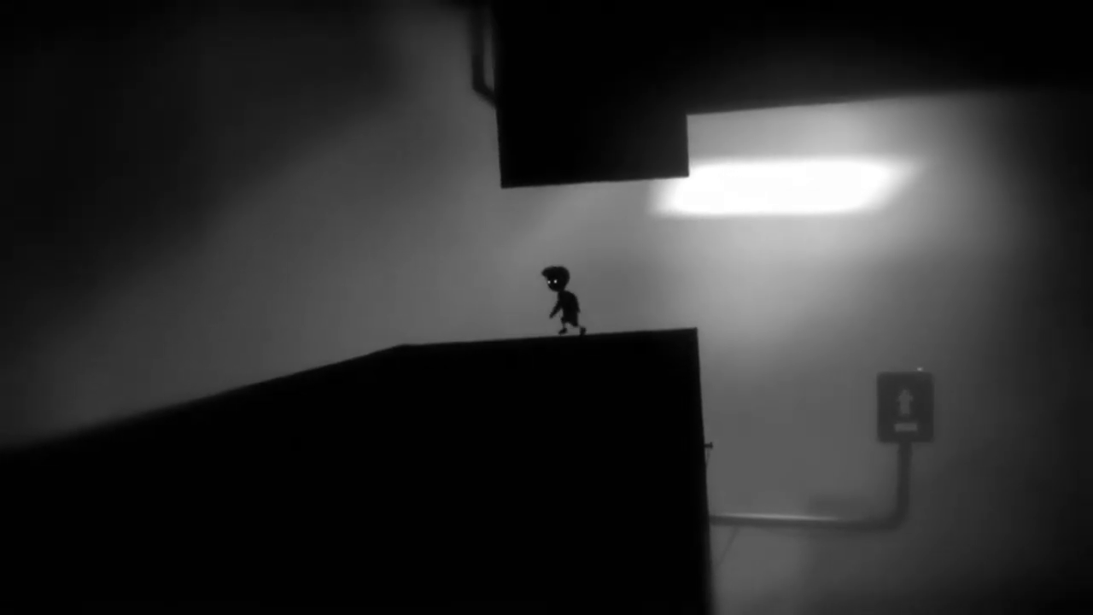
key(Up)
key(Right)
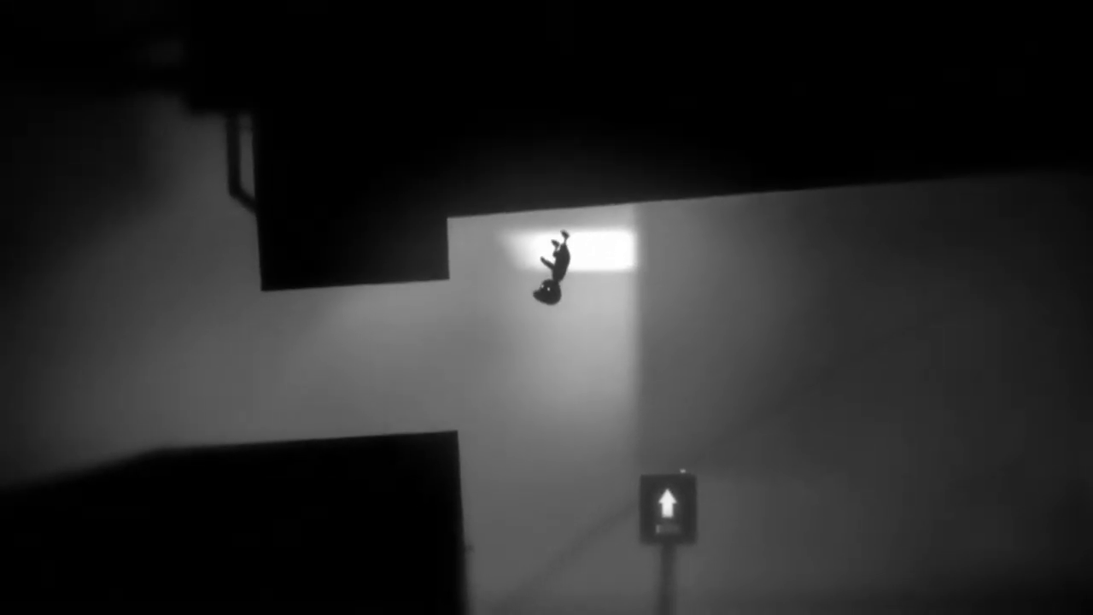
key(Left)
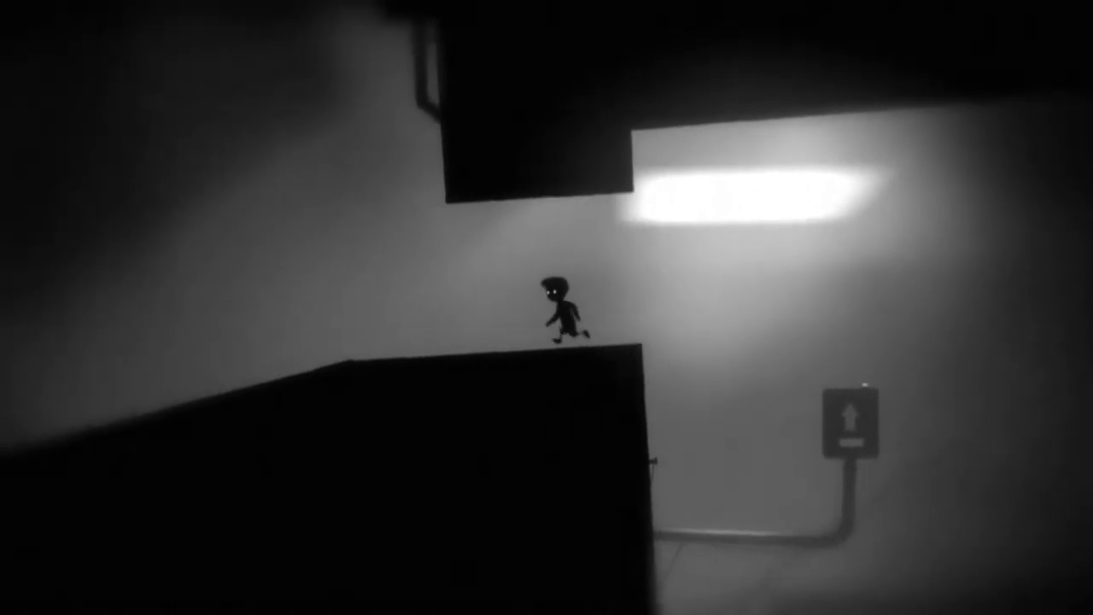
key(Right)
key(Up)
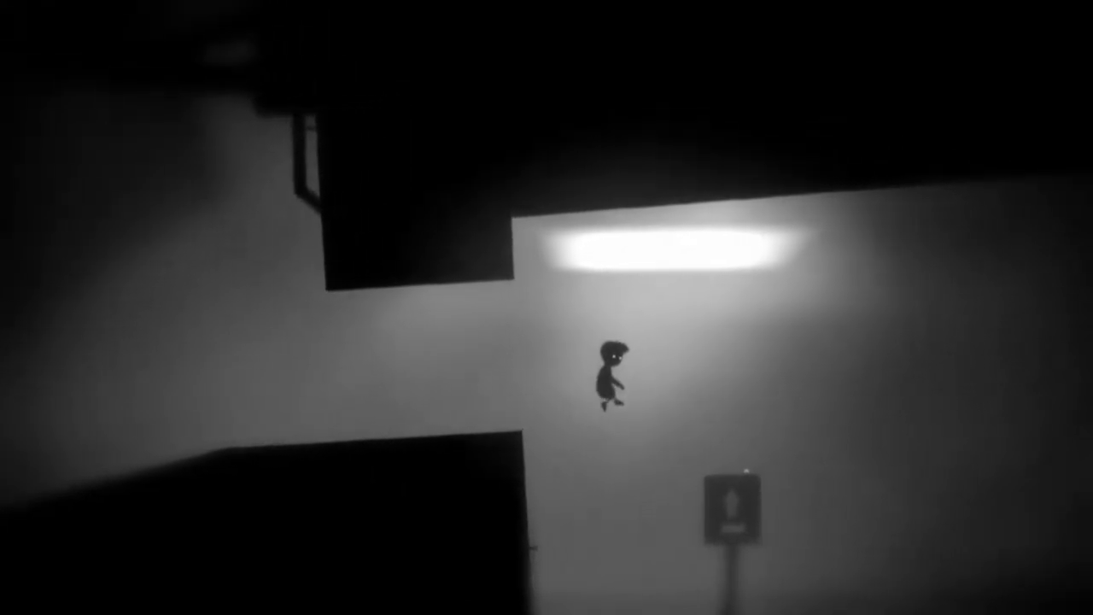
key(ctrl)
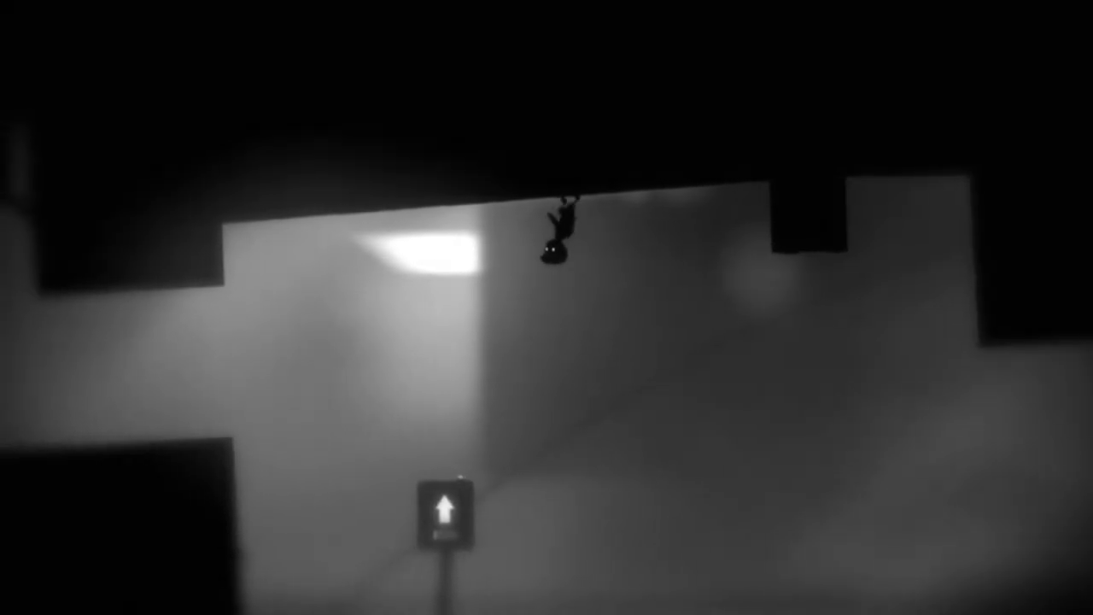
key(Left)
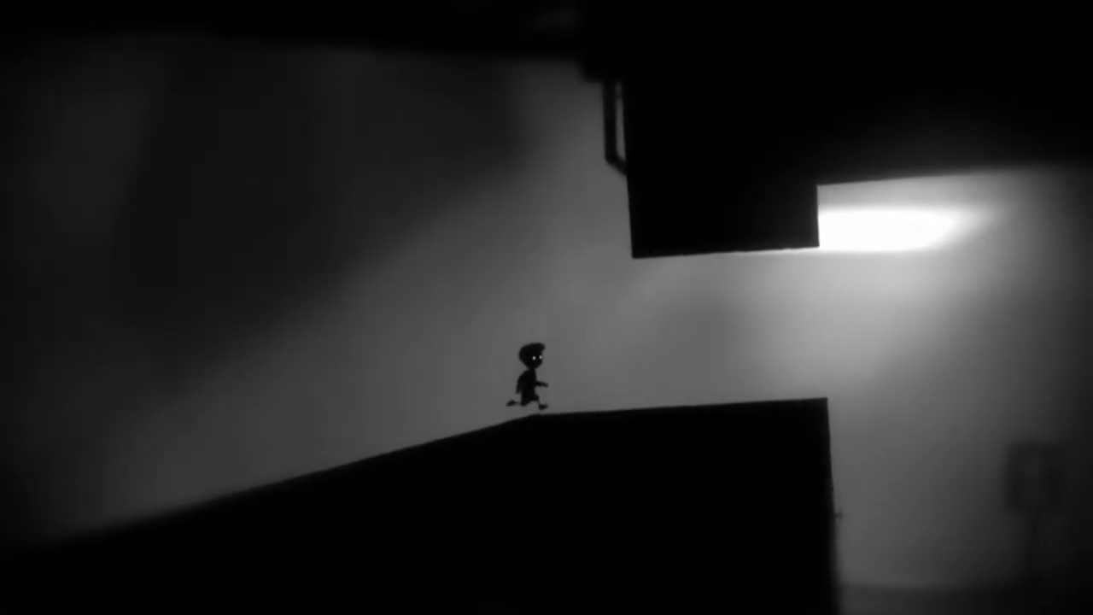
key(Right)
key(Up)
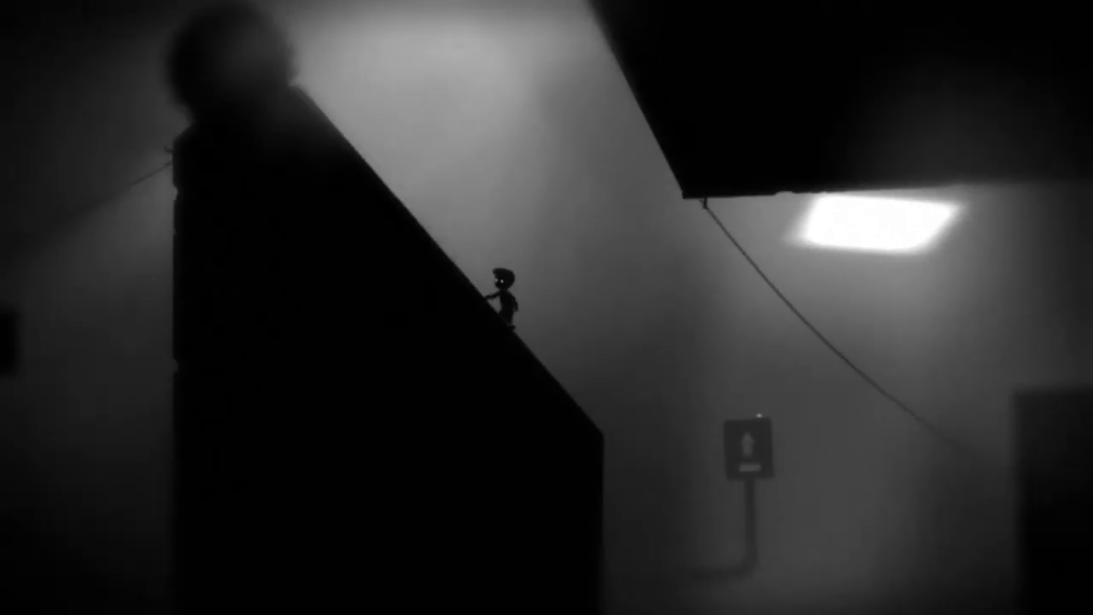
key(Up)
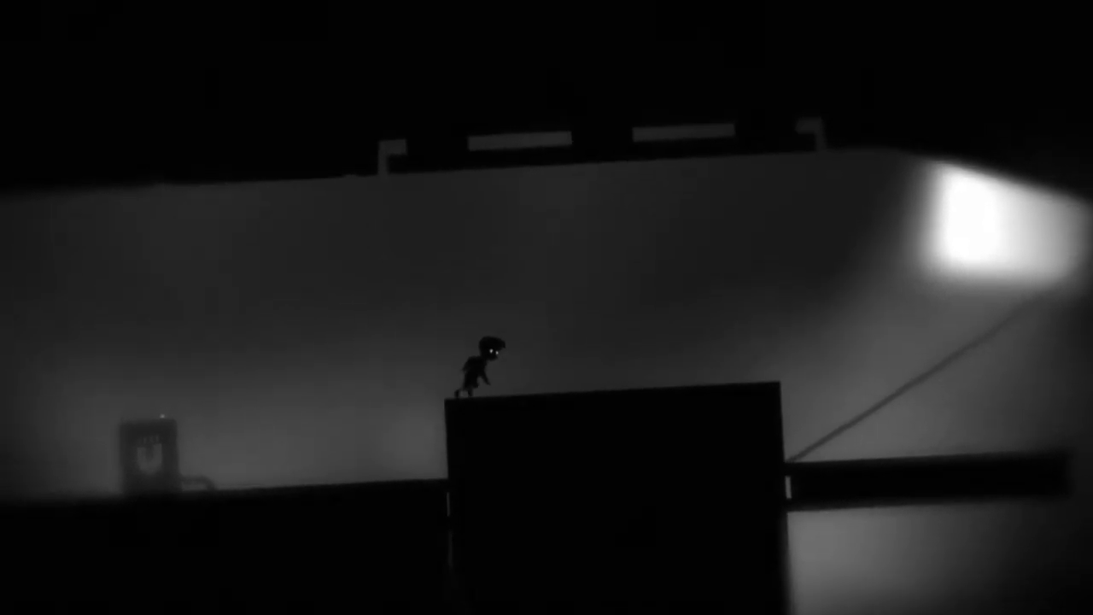
key(Right)
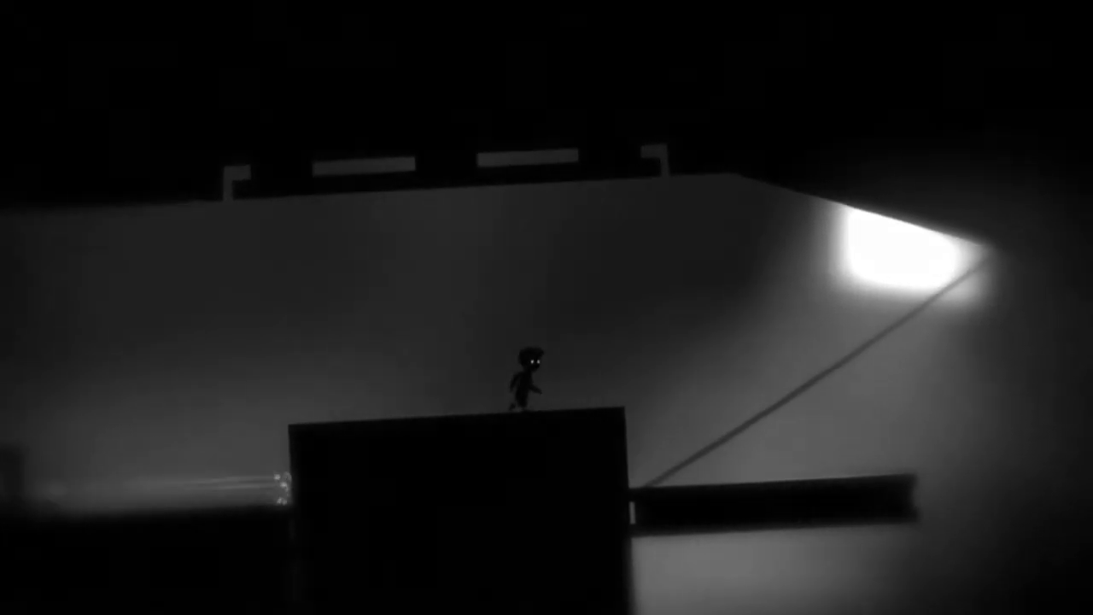
key(Right)
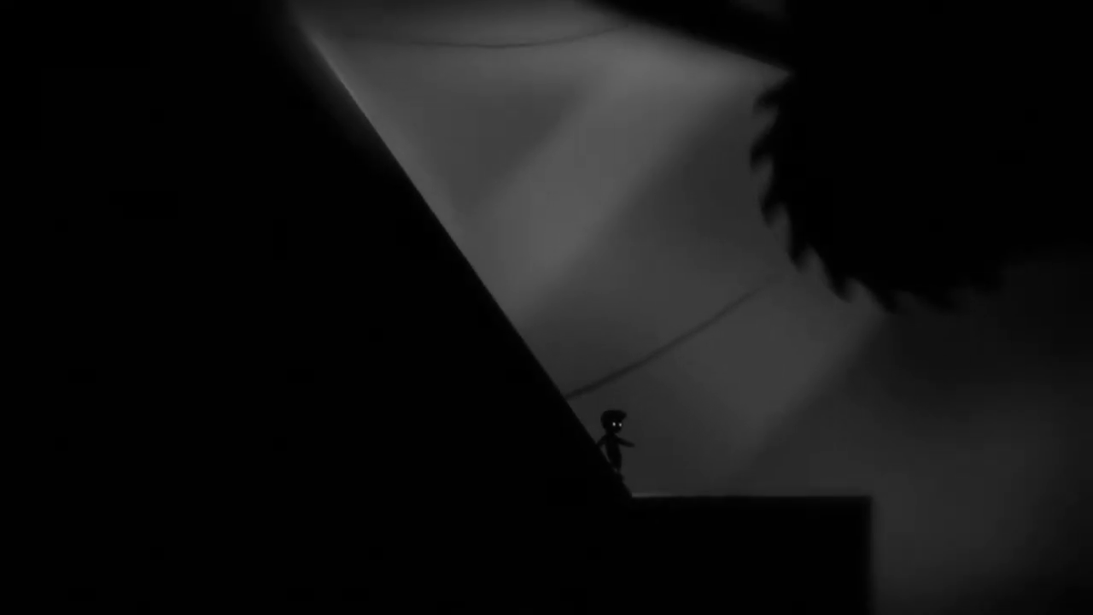
key(Right)
key(Up)
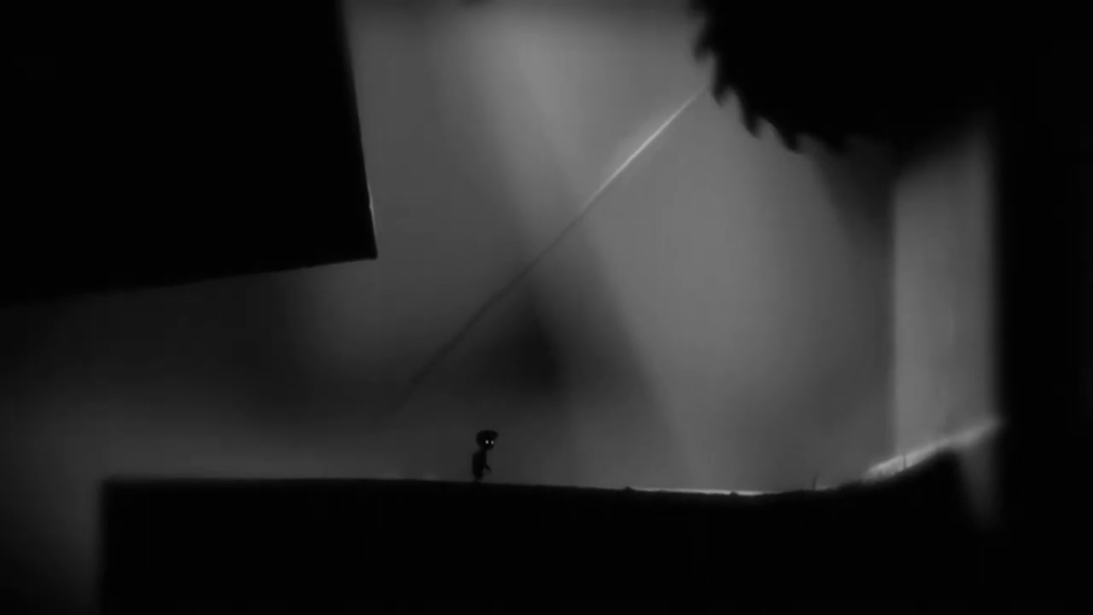
key(Right)
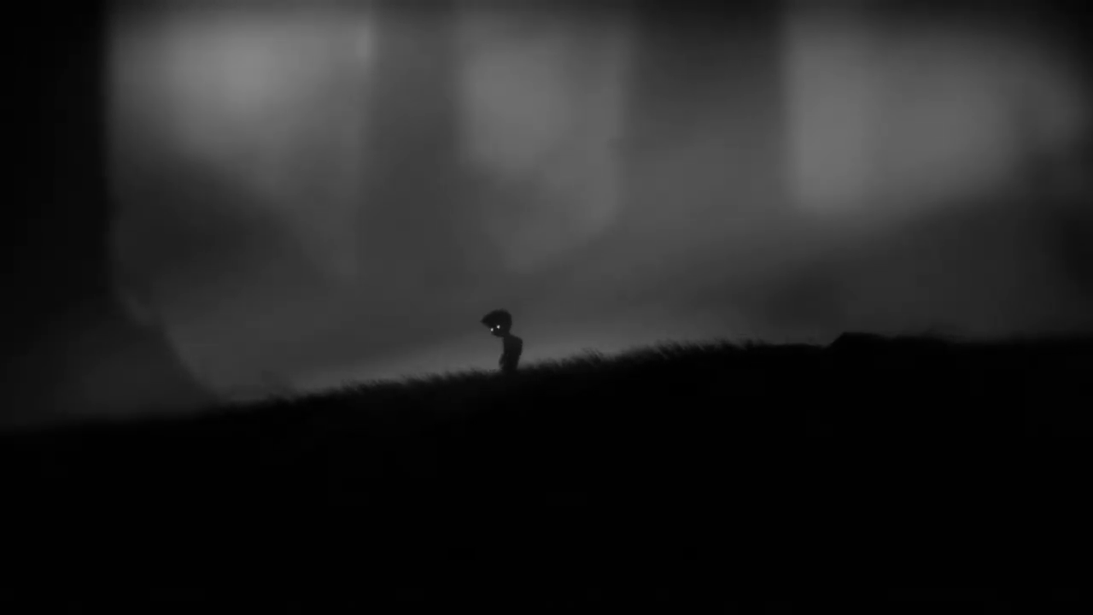
key(Right)
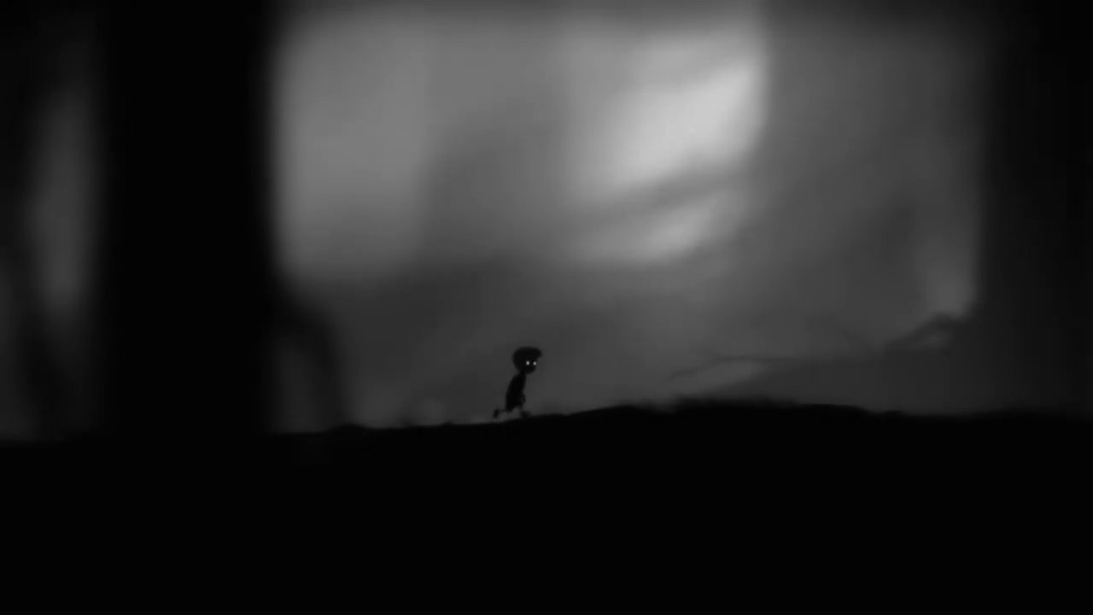
key(Right)
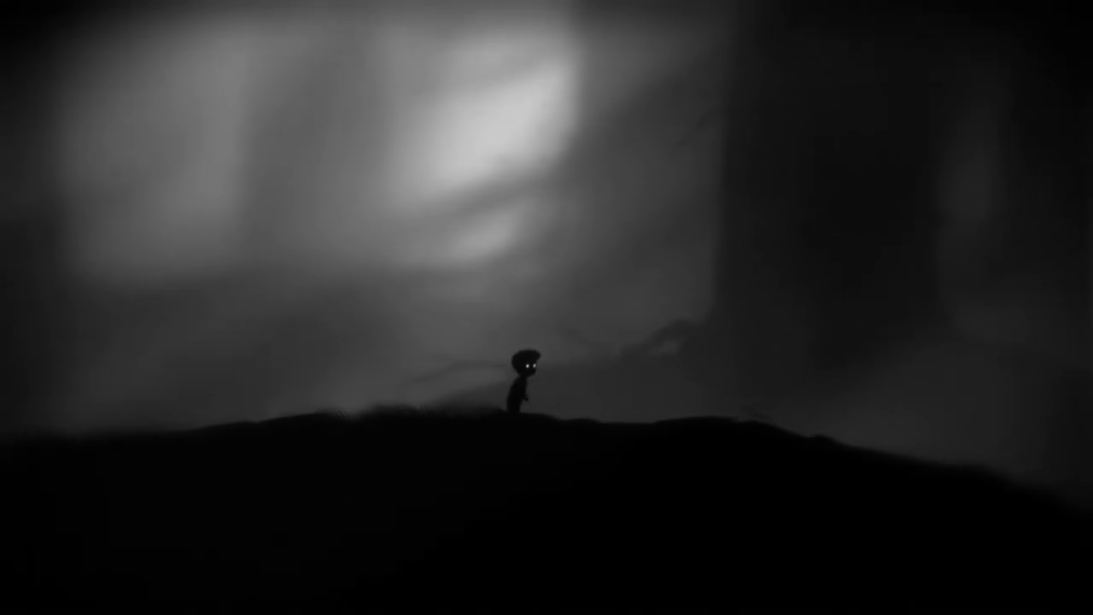
key(Right)
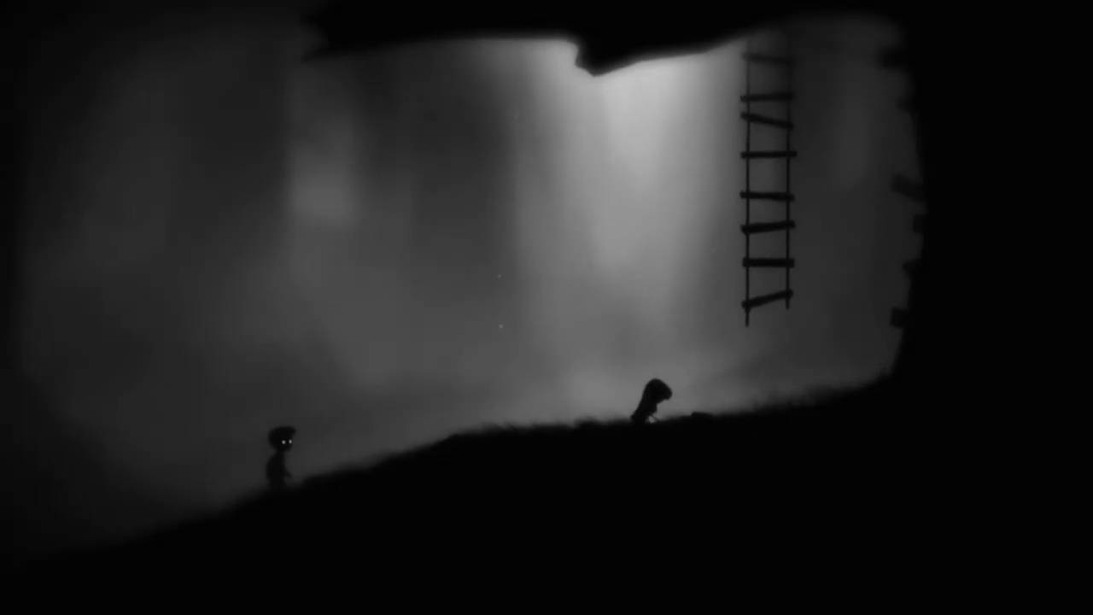
key(Right)
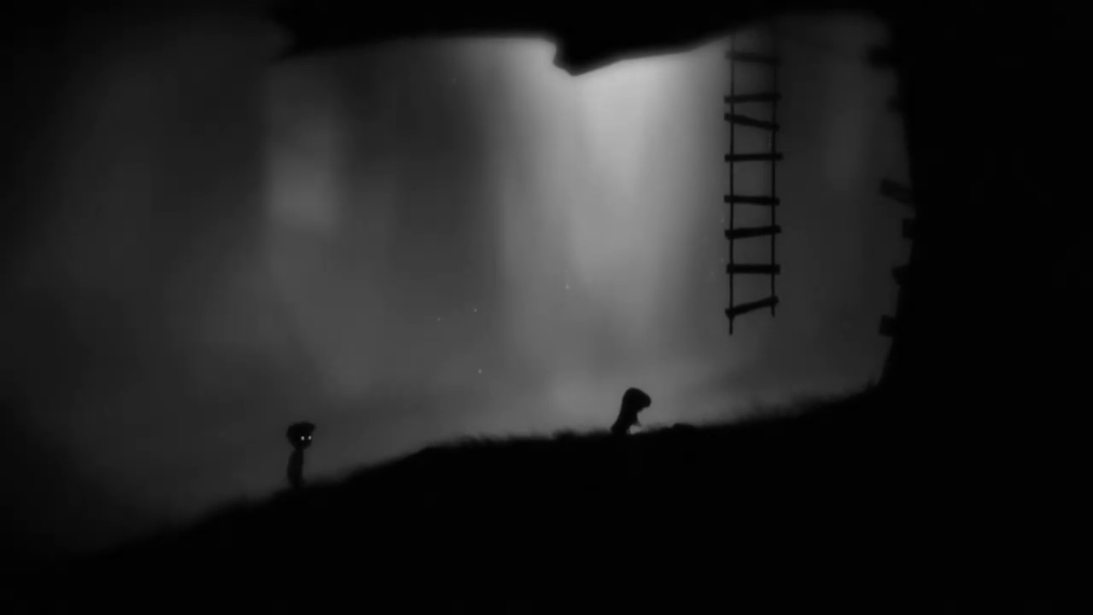
key(Right)
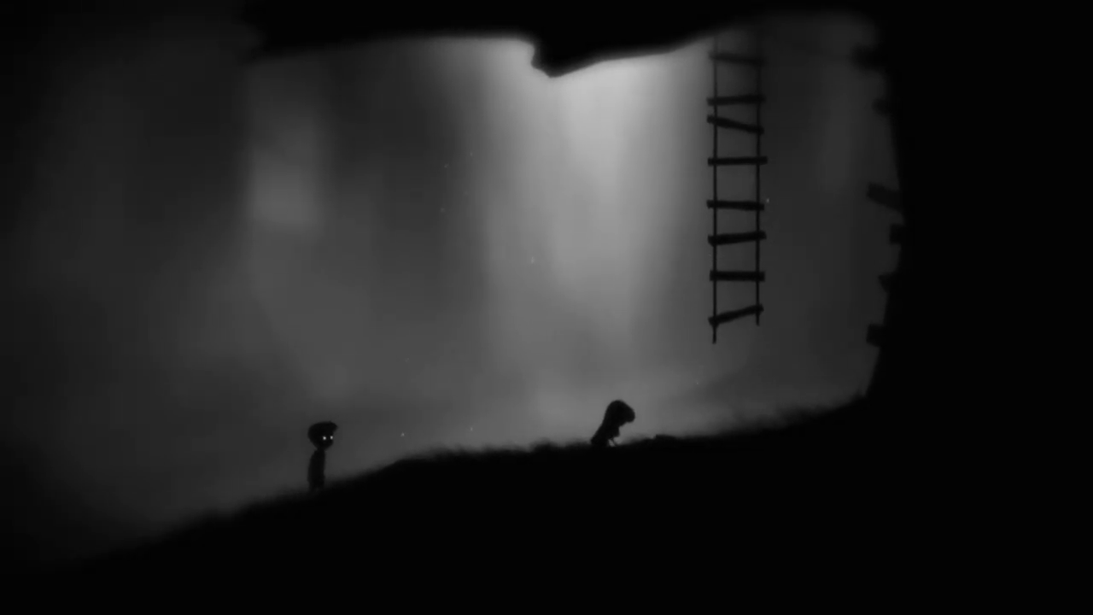